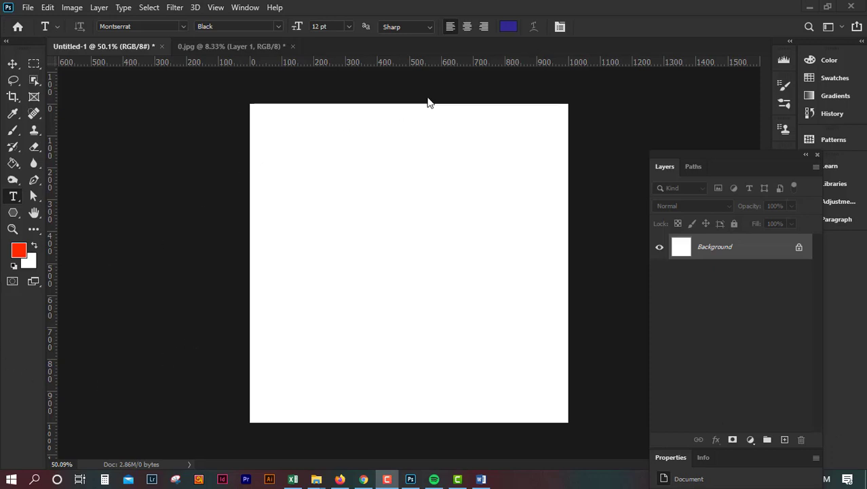
Select the Horizontal Type Tool
click(587, 5)
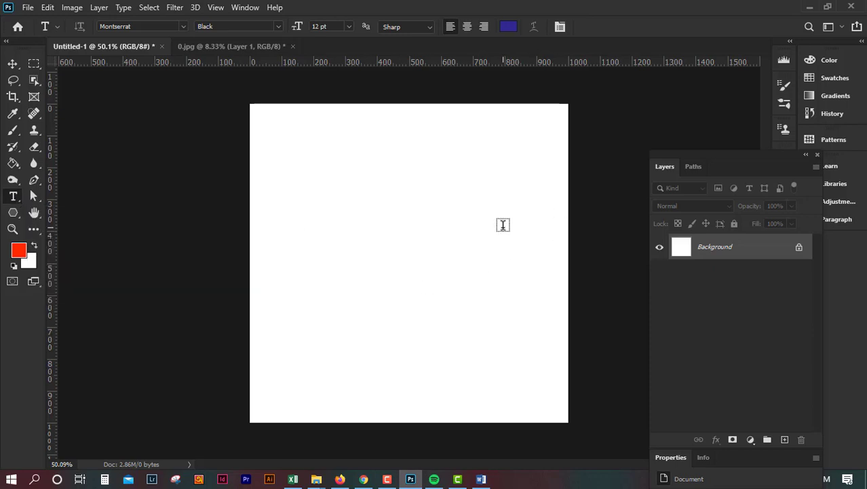
key(ctrl+plus)
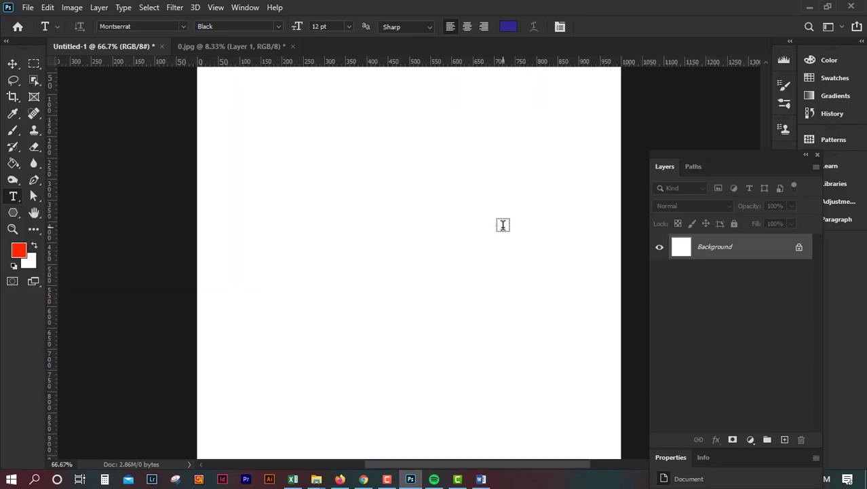
right_click(15, 199)
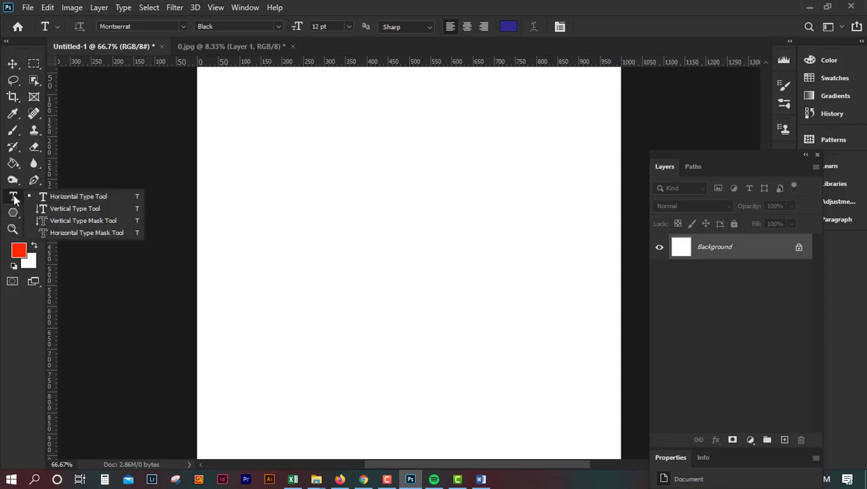
click(62, 197)
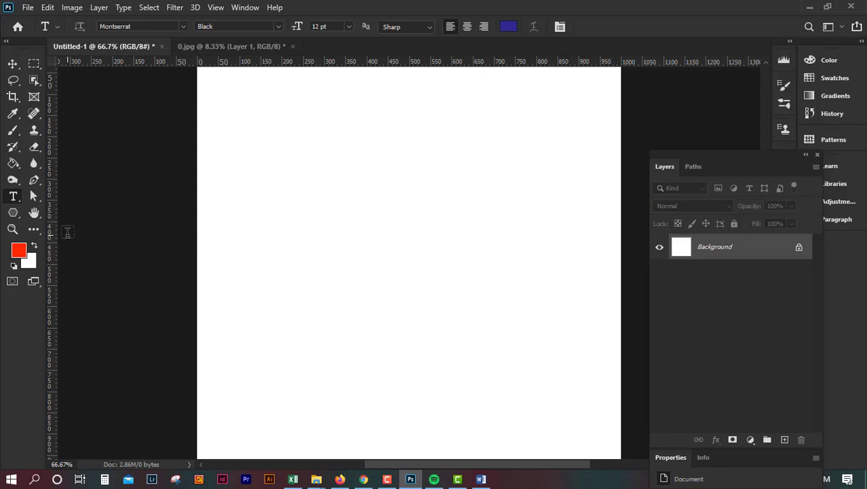
Create a point text layer with placeholder text left of the canvas centre and commit it
right_click(17, 197)
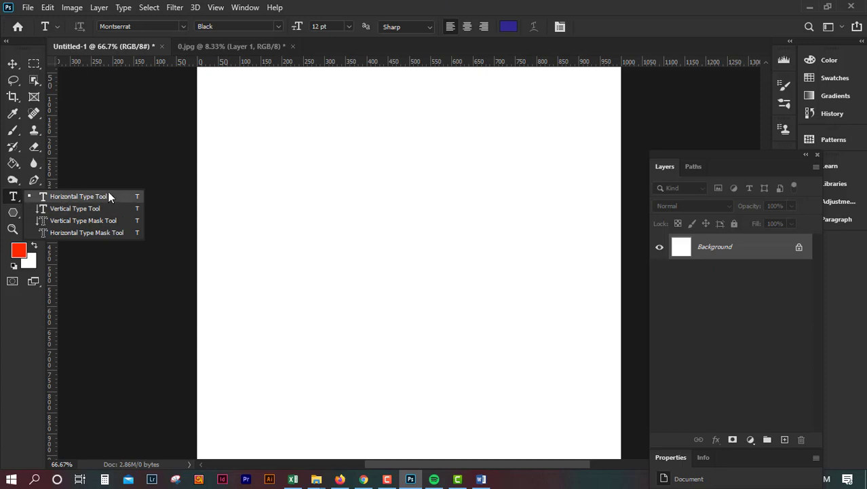
click(419, 2)
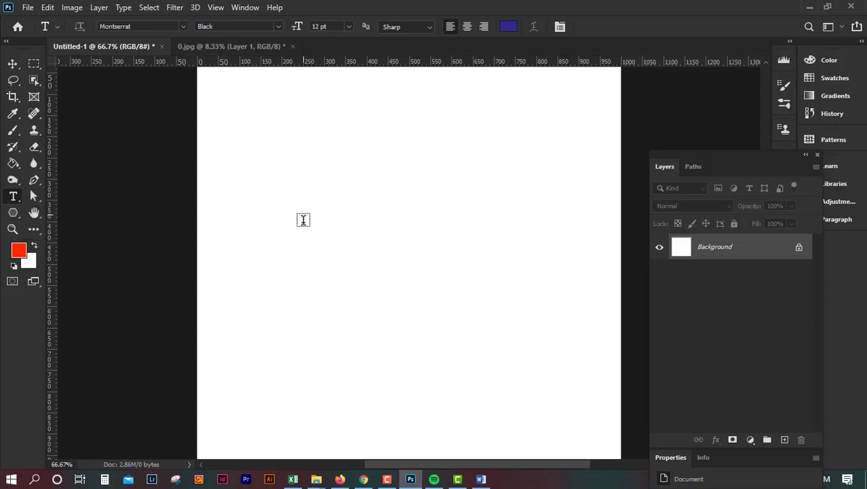
click(299, 223)
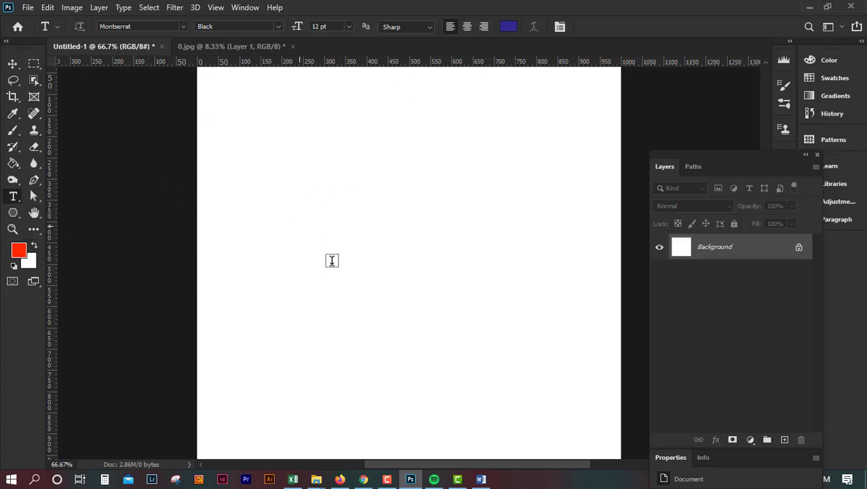
click(14, 66)
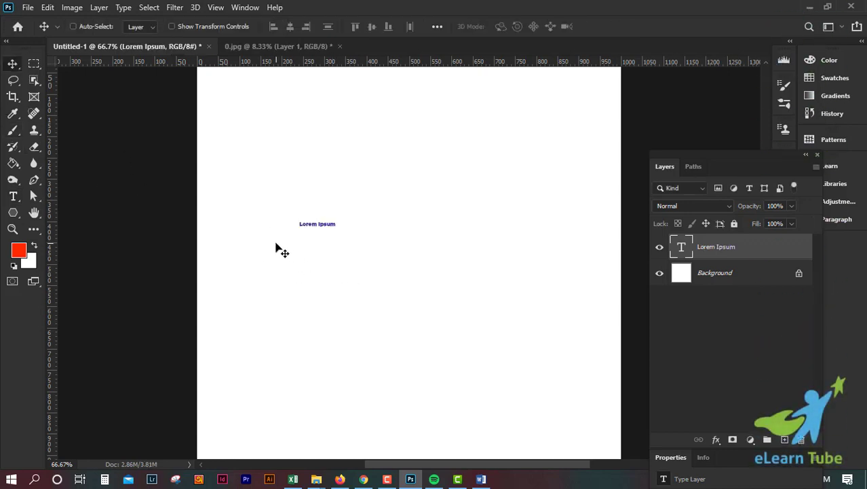
Scale the text layer up to about 454% with Free Transform and apply it
key(ctrl+plus)
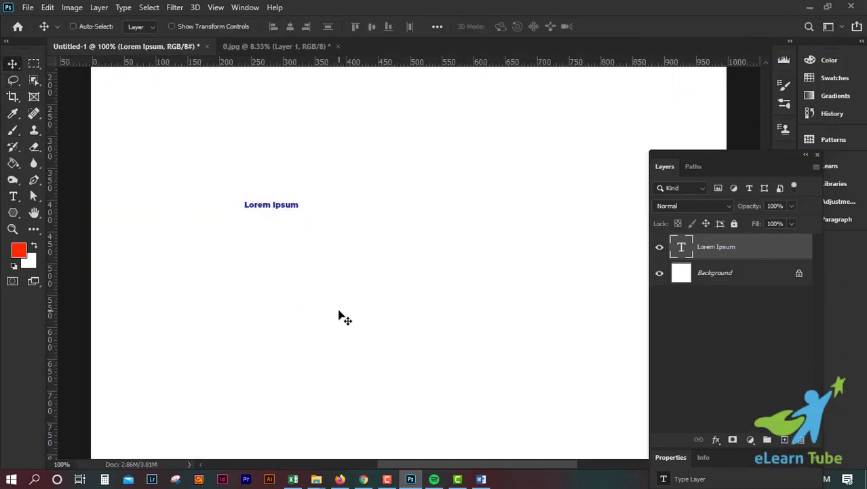
key(ctrl+t)
drag(301, 210, 477, 315)
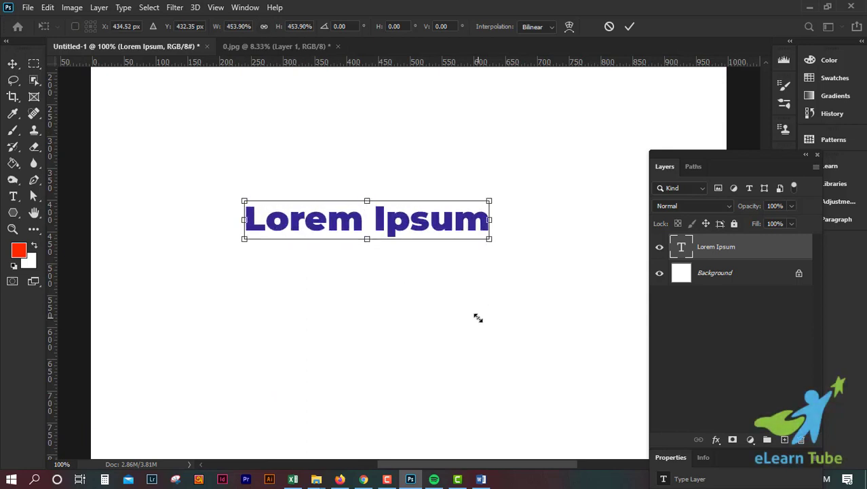
click(631, 27)
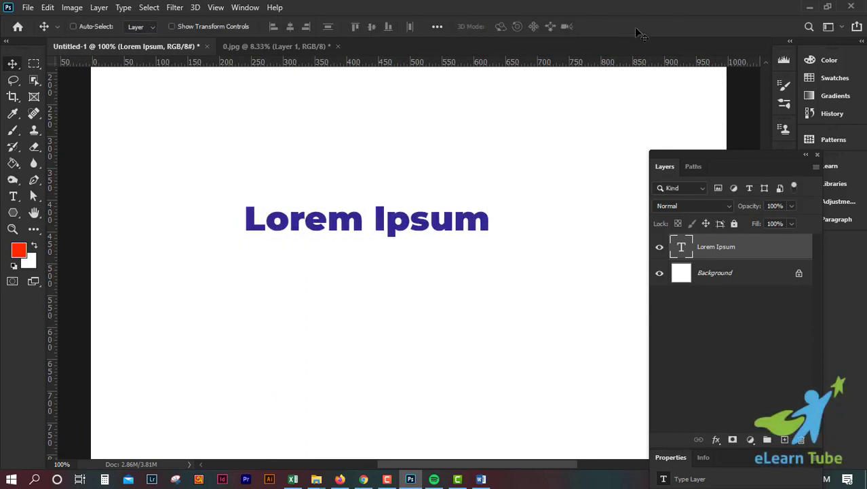
Move the text layer slightly upward on the canvas
key(ctrl+minus)
key(ctrl+minus)
key(ctrl+minus)
key(ctrl+plus)
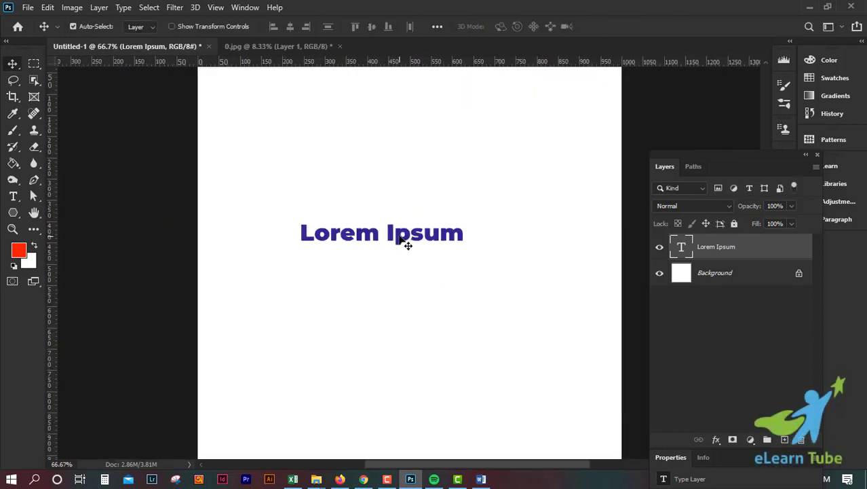
drag(407, 242, 410, 216)
Replace the placeholder text with 'Adobe Photoshop' and commit the edit
key(t)
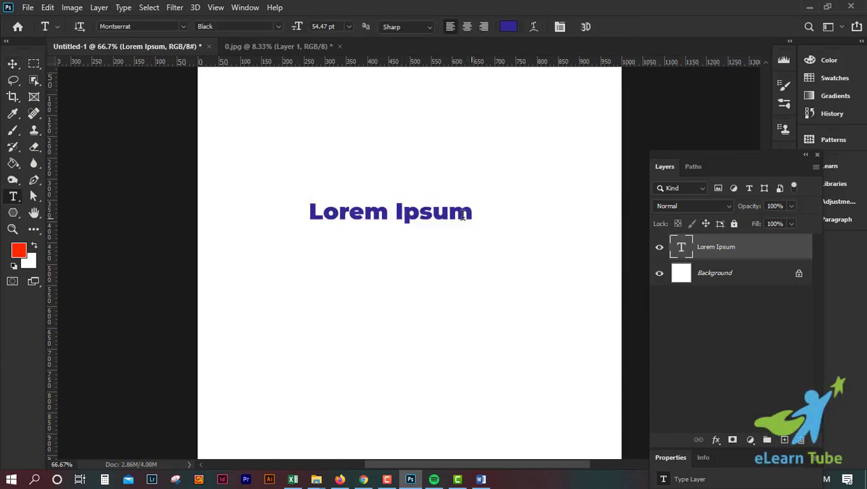
drag(473, 216, 300, 206)
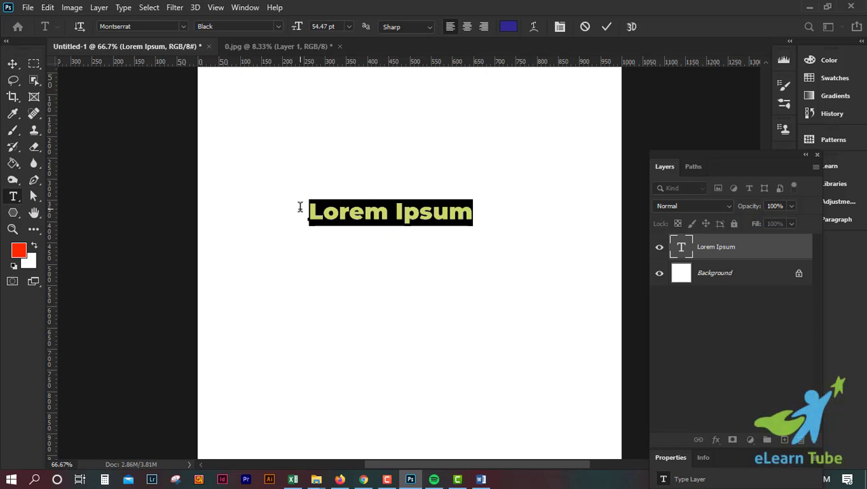
text(aD)
key(BackSpace)
key(BackSpace)
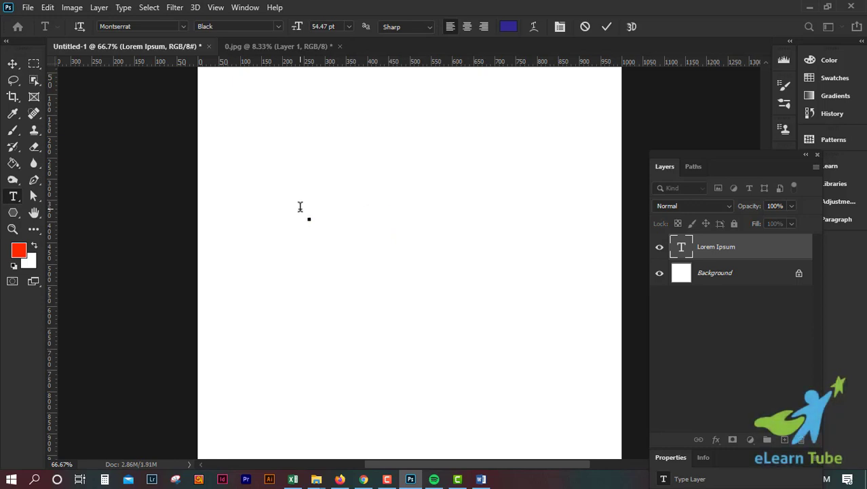
text(Adobe )
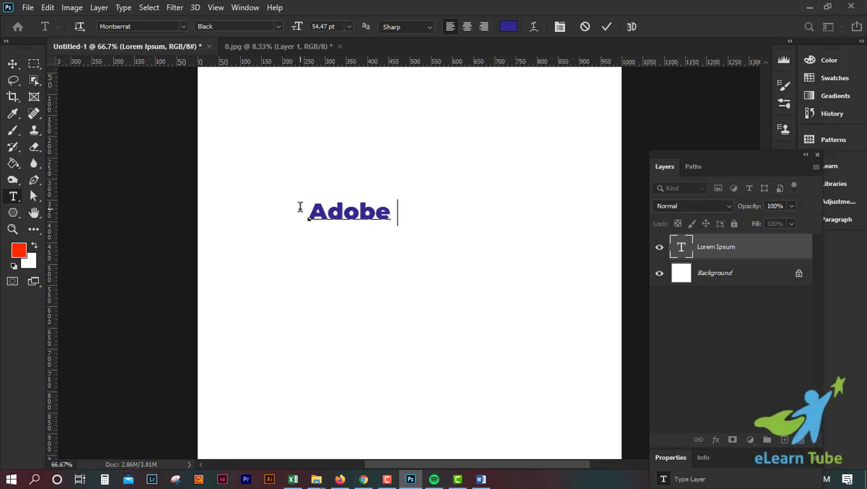
text(Photo)
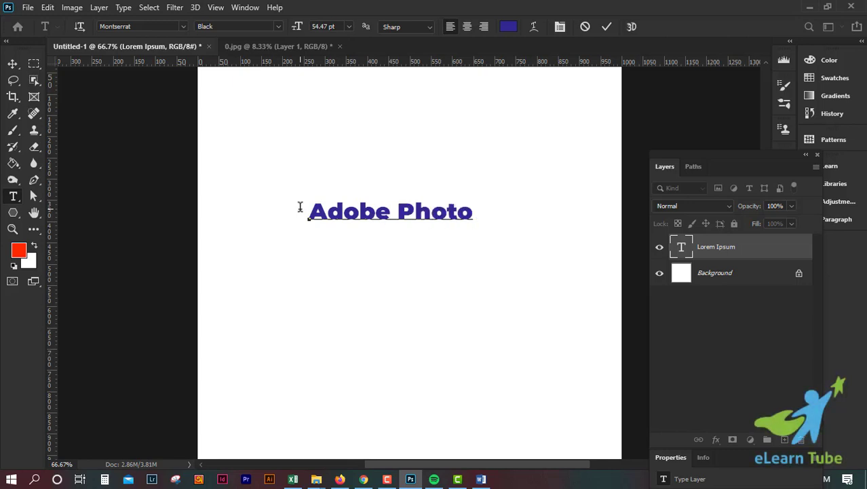
text(shop)
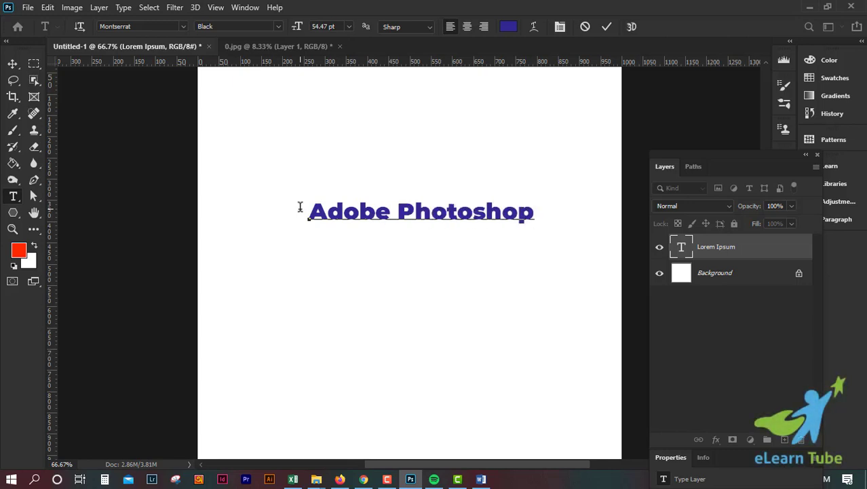
click(606, 26)
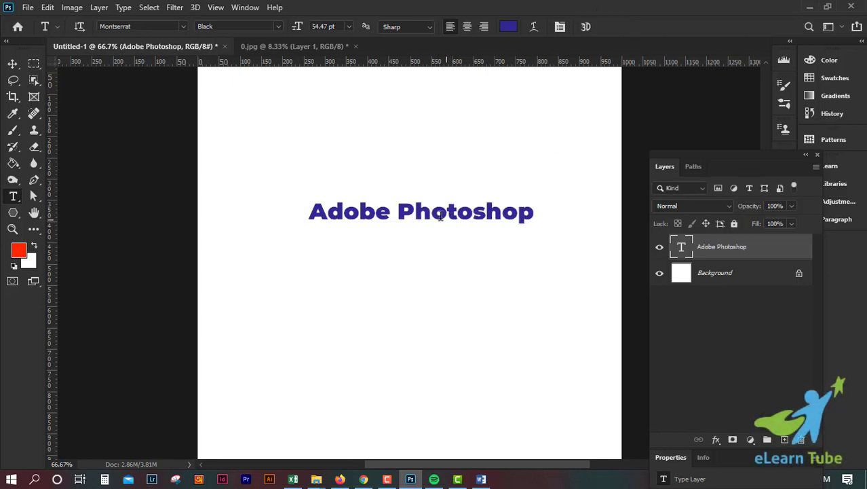
Move the 'Adobe Photoshop' text lower on the canvas, then delete the text layer
click(13, 63)
drag(458, 210, 379, 230)
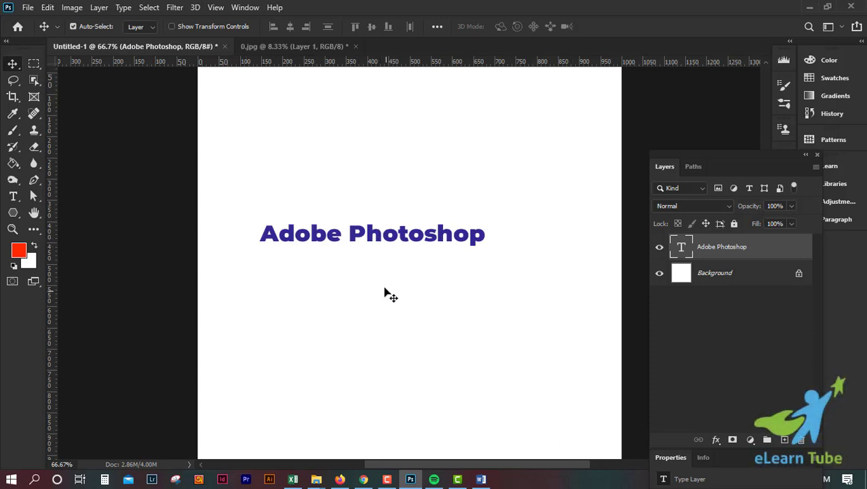
drag(346, 236, 360, 245)
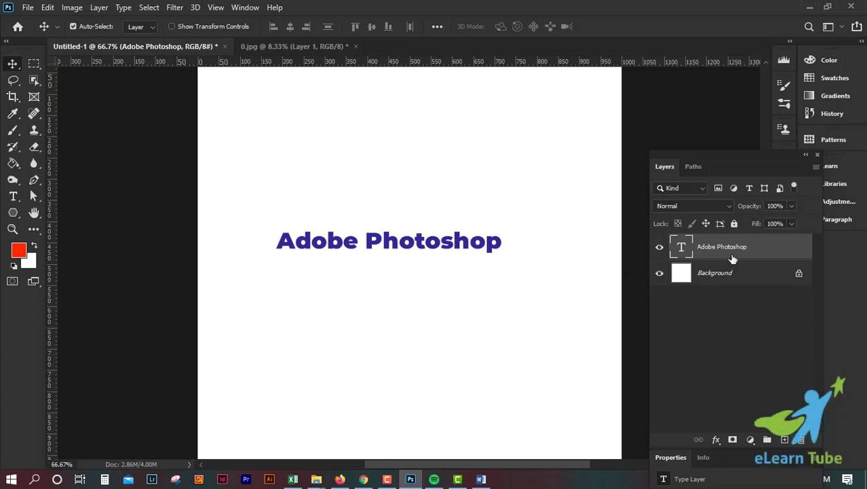
key(Delete)
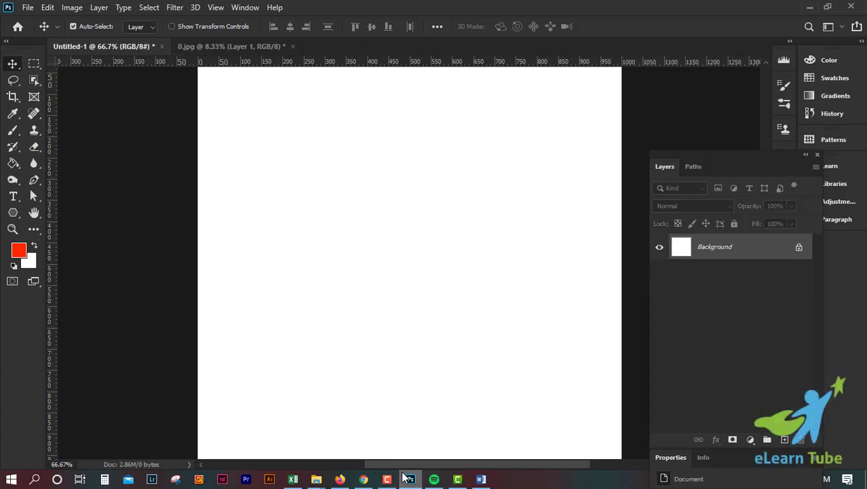
Switch to Chrome and select the first five lines of lorem ipsum text on loremipsum.io
mouse_move(370, 484)
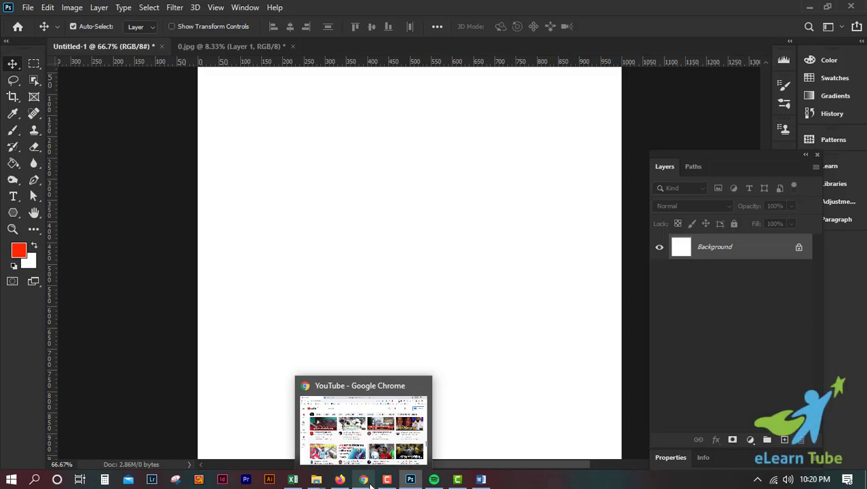
click(370, 483)
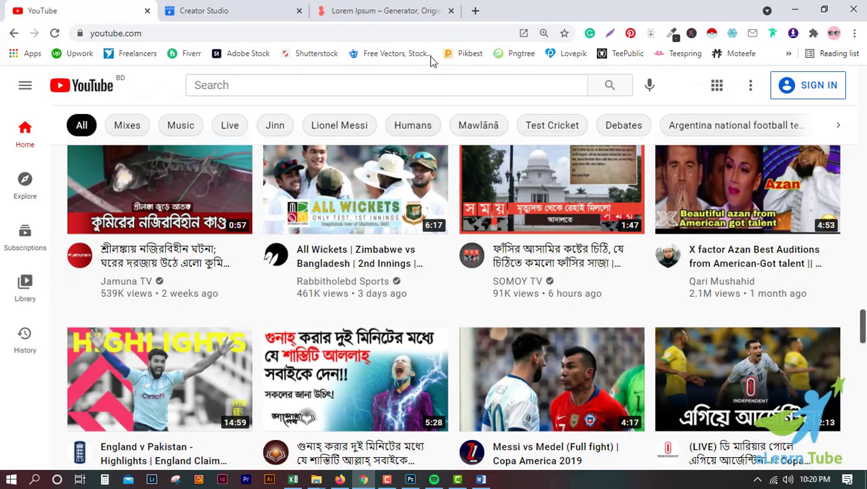
click(402, 11)
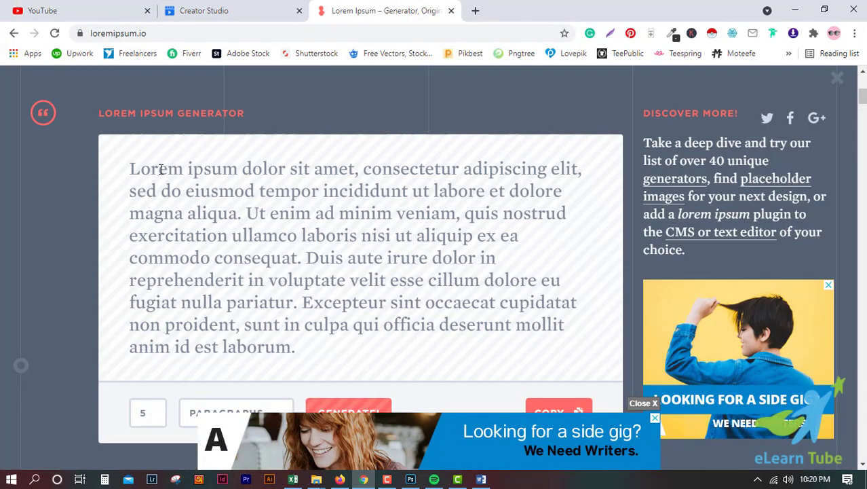
drag(130, 166, 312, 256)
key(ctrl+c)
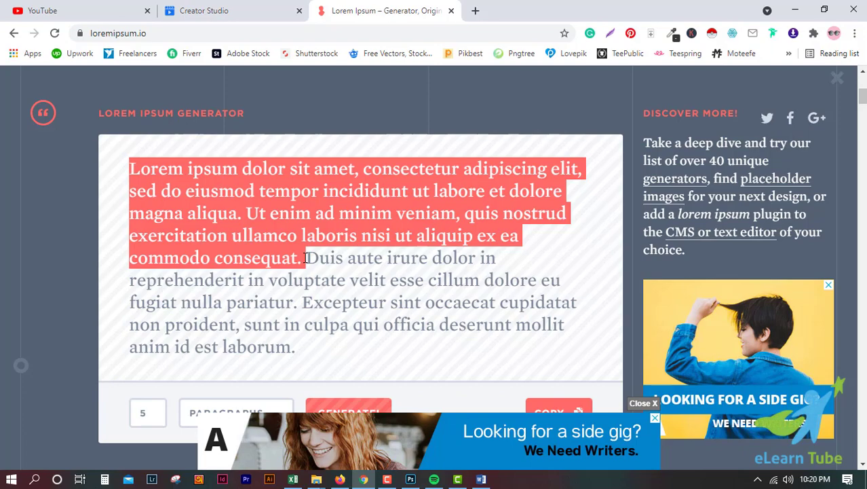
click(805, 9)
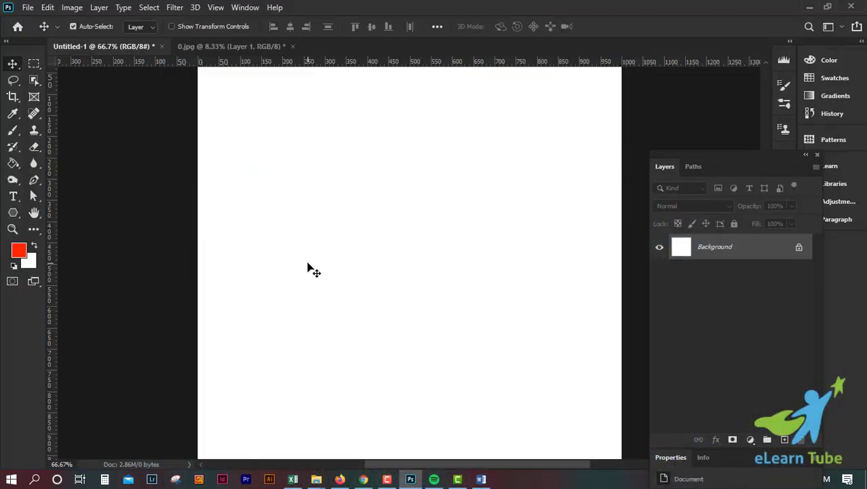
Draw a paragraph text box with placeholder text, commit it, then delete the layer
click(13, 198)
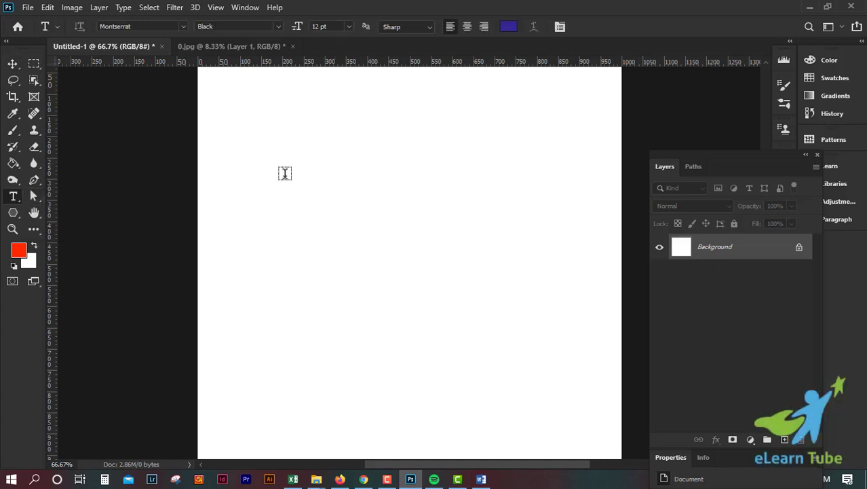
drag(260, 159, 500, 260)
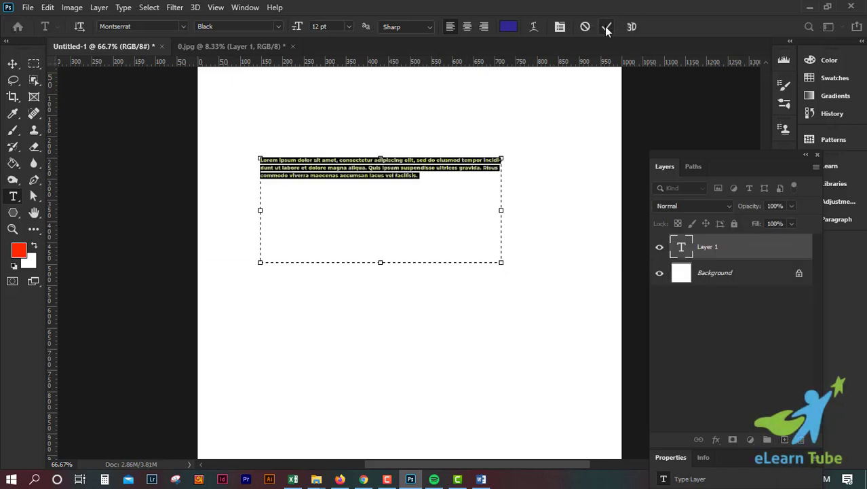
click(606, 26)
key(Delete)
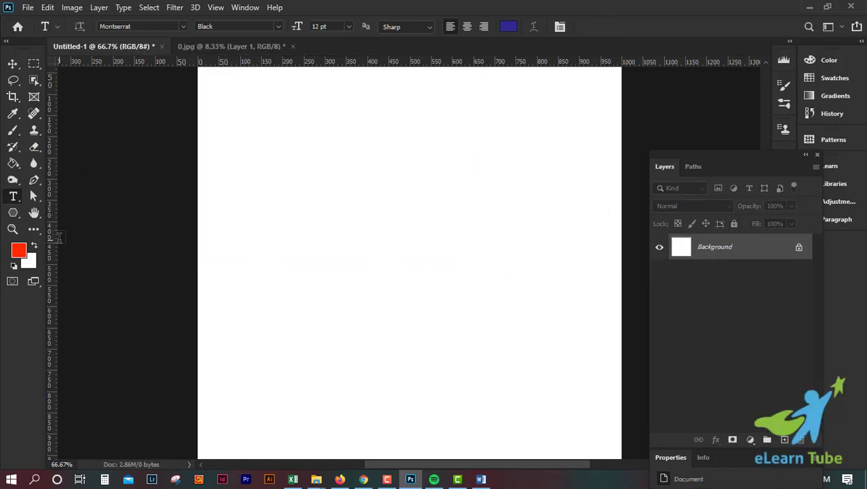
Add a vertical and a horizontal guide through the middle of the canvas
drag(53, 234, 410, 249)
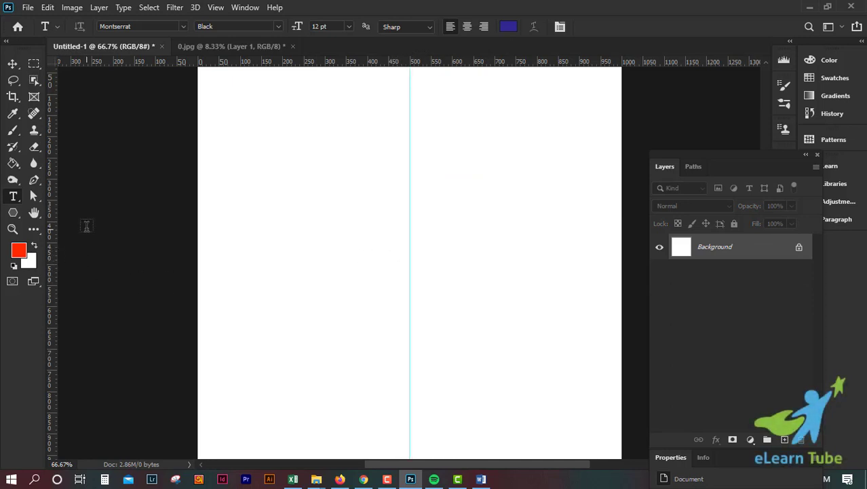
drag(291, 63, 322, 262)
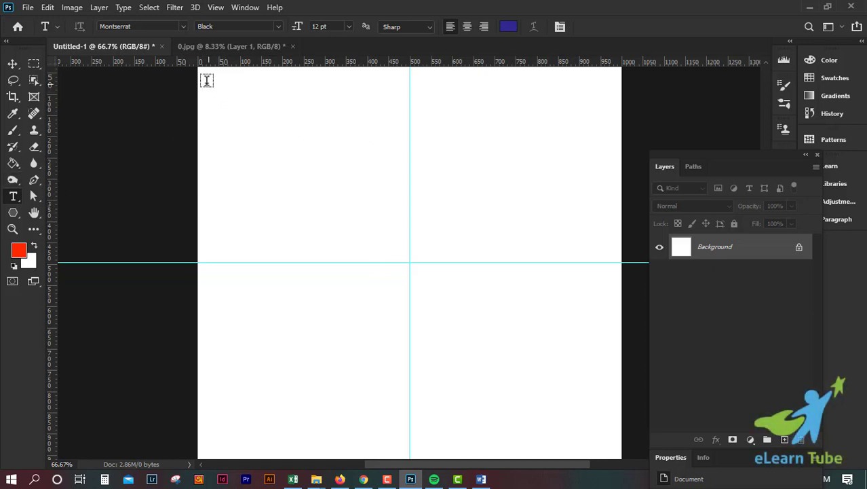
Draw a paragraph text box in the top-left quadrant, paste the copied lorem ipsum text, and commit
drag(213, 79, 403, 249)
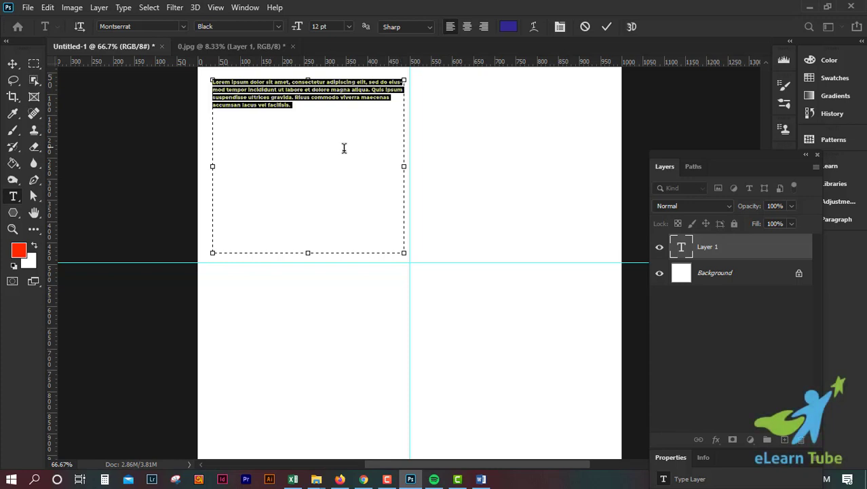
key(ctrl+v)
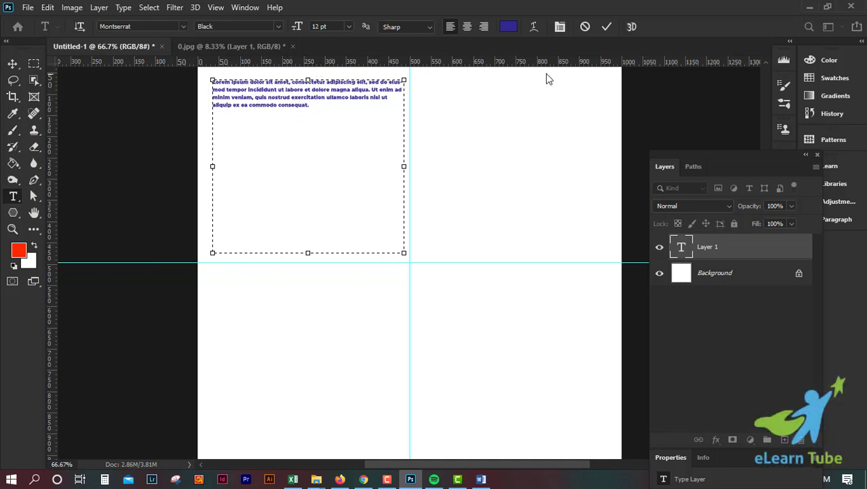
click(609, 26)
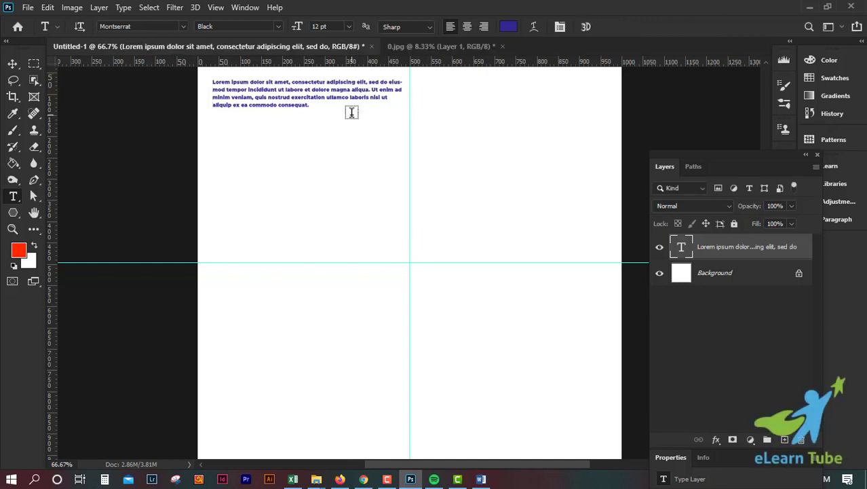
Open the Character panel and reposition it beside the canvas
key(ctrl+plus)
key(ctrl+plus)
key(ctrl+minus)
key(ctrl+minus)
click(238, 10)
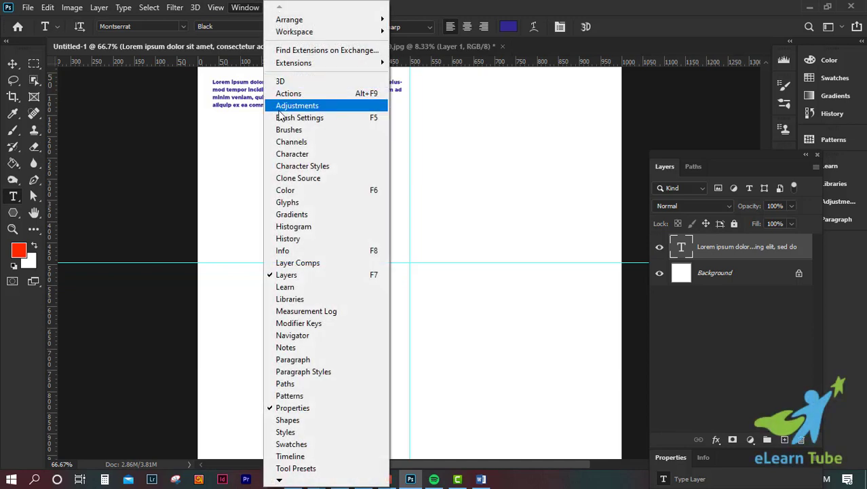
click(330, 154)
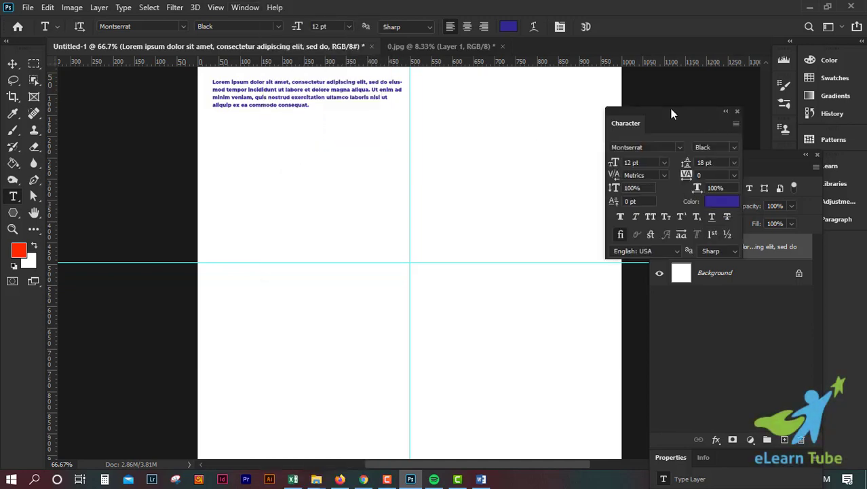
drag(670, 109, 639, 97)
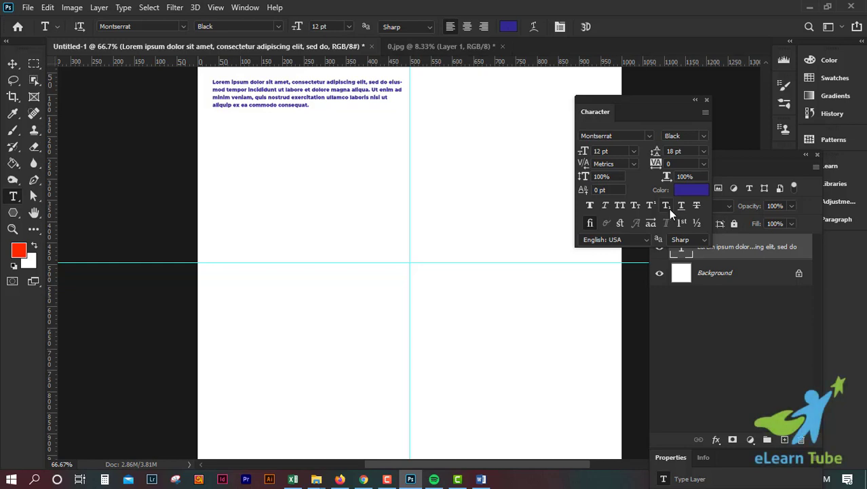
Change the paragraph text's font to Aller with the Regular style
key(ctrl+1)
drag(261, 145, 319, 304)
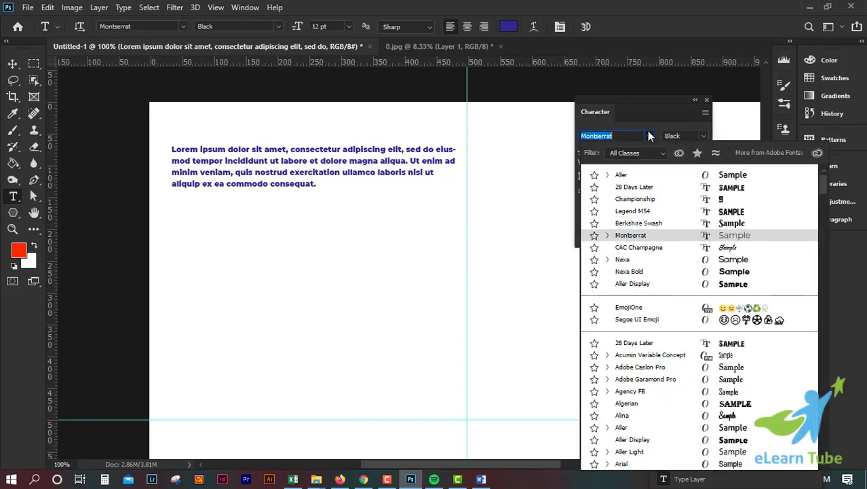
click(648, 177)
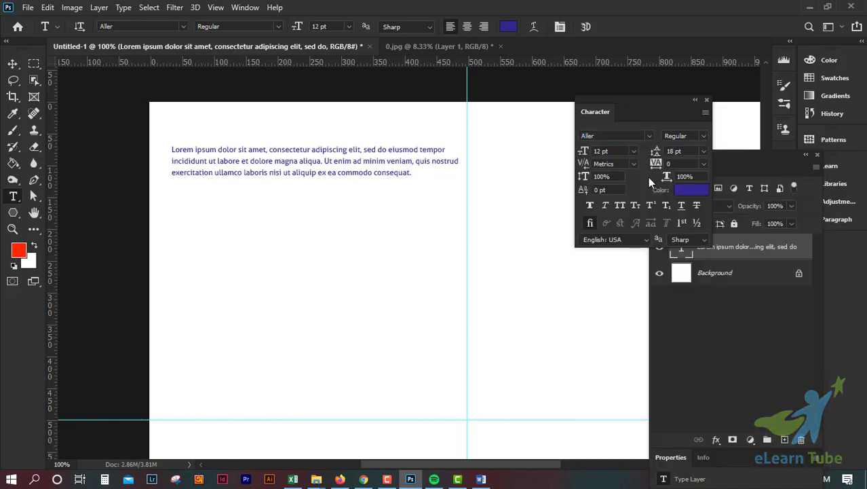
click(703, 138)
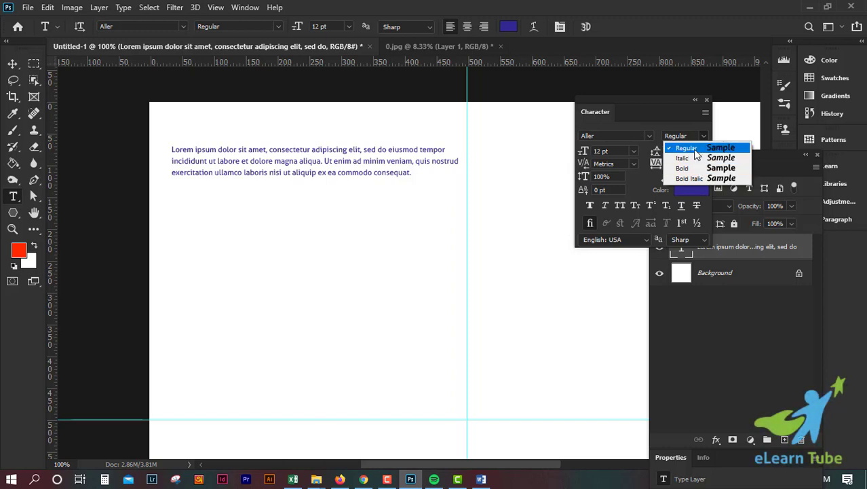
click(660, 105)
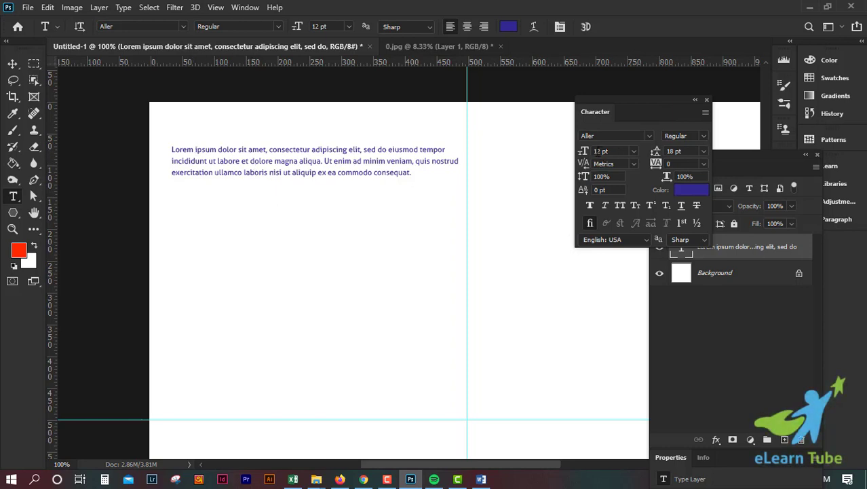
Set the paragraph text's font size to 18 pt
click(636, 150)
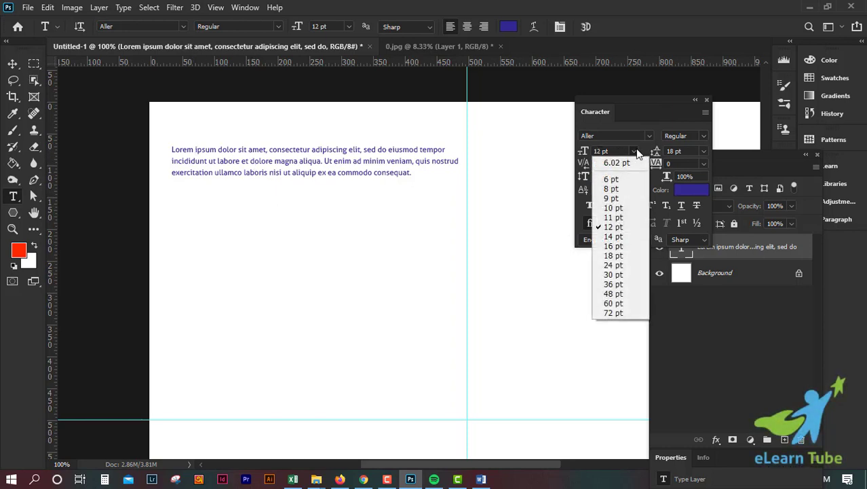
click(620, 256)
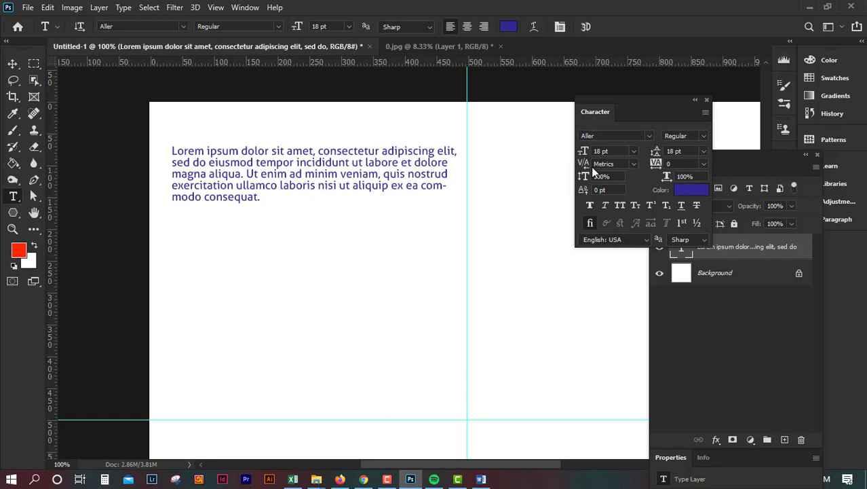
click(704, 154)
click(704, 153)
click(611, 150)
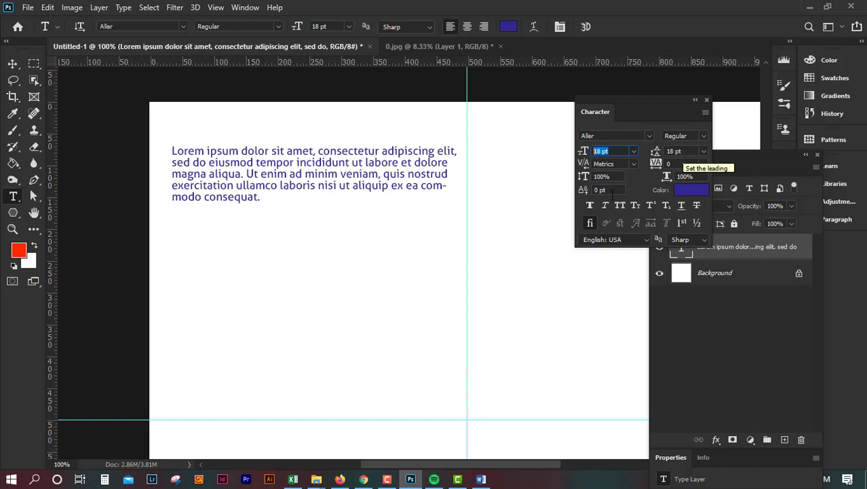
Switch to Calculator, compute 18 × 1.5, and close it
click(105, 479)
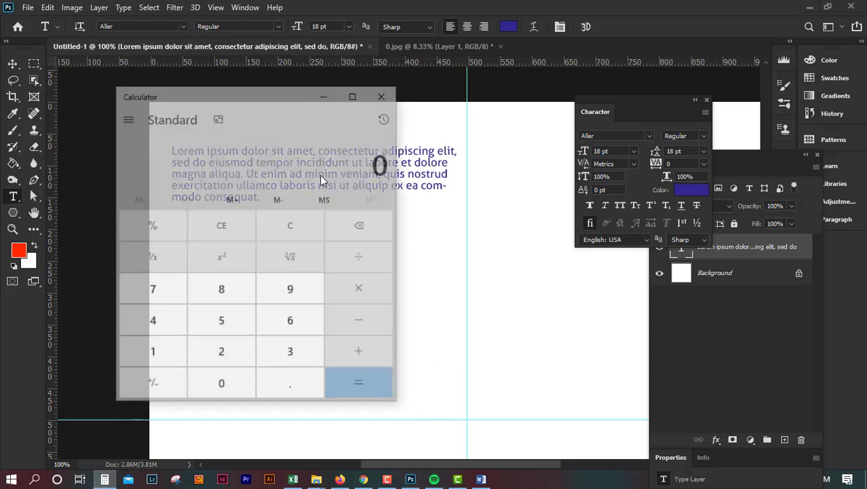
drag(291, 101, 393, 172)
click(341, 439)
click(384, 388)
click(485, 358)
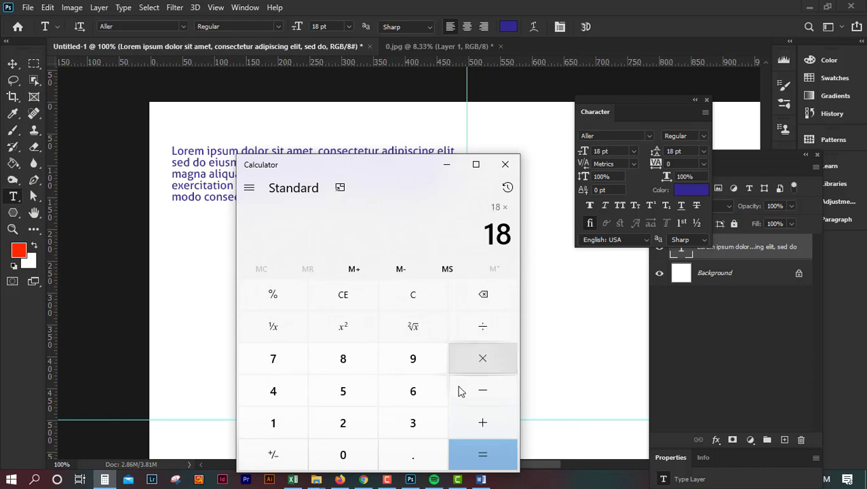
click(275, 422)
click(402, 461)
click(361, 391)
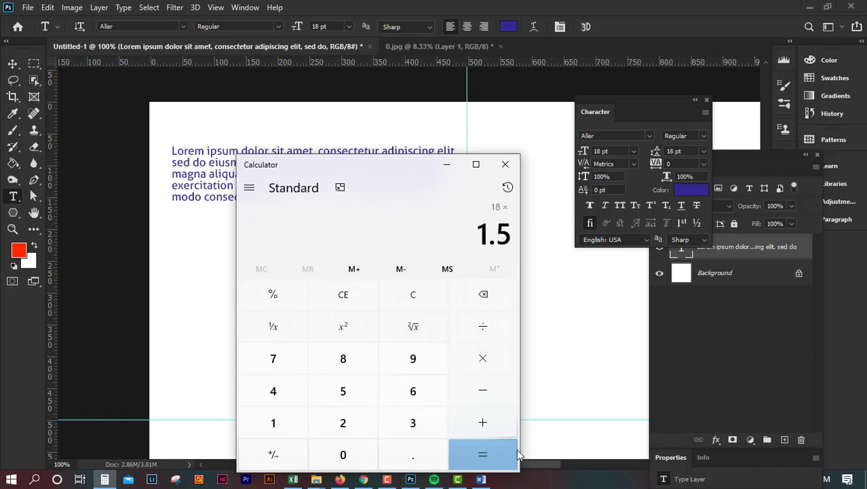
click(499, 457)
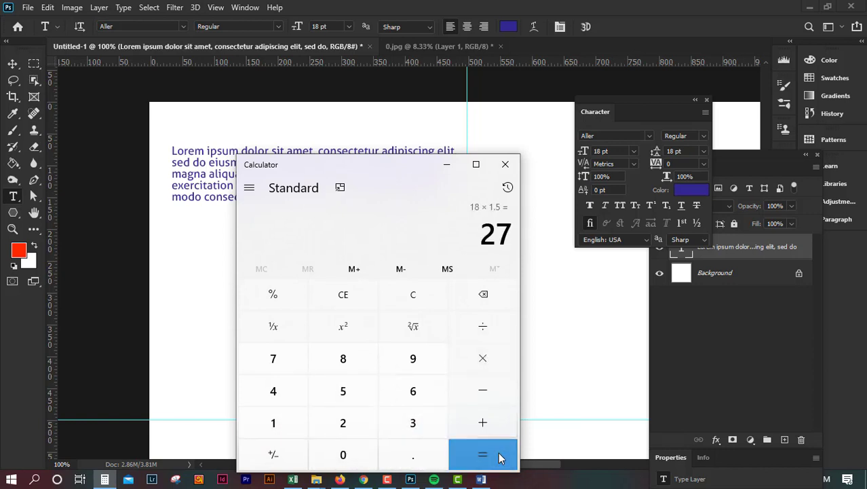
click(506, 165)
Set the leading of the paragraph text to 27 pt
click(675, 151)
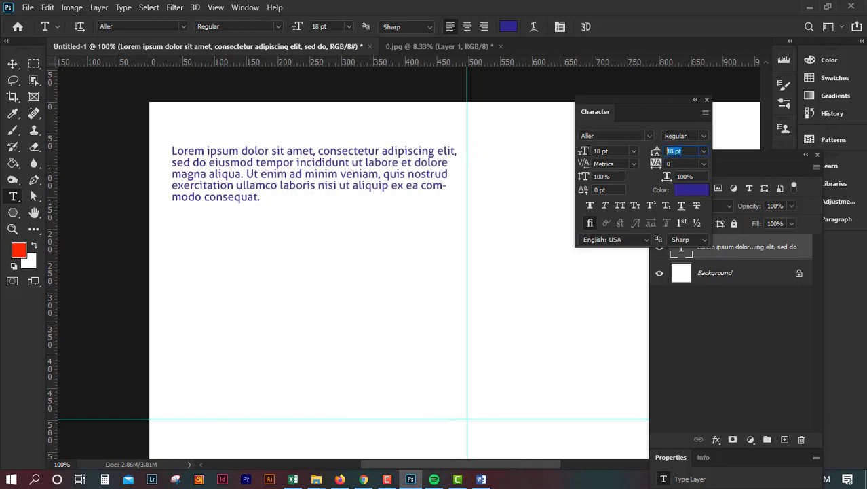
text(27)
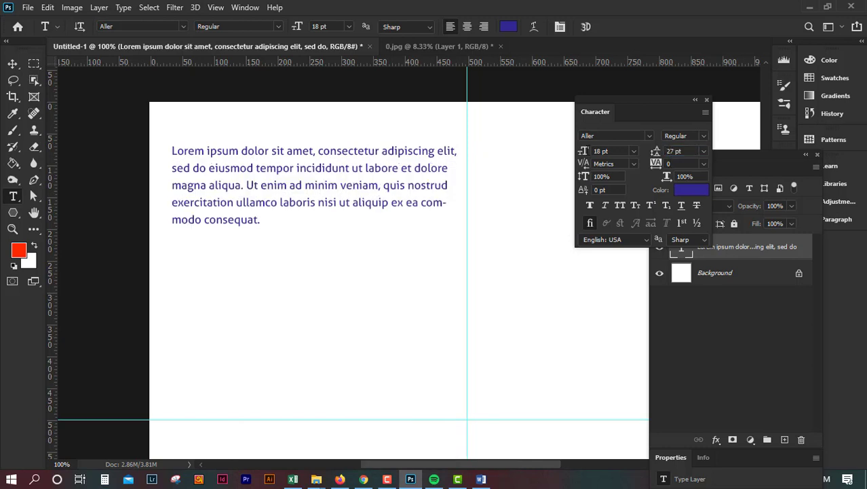
click(704, 150)
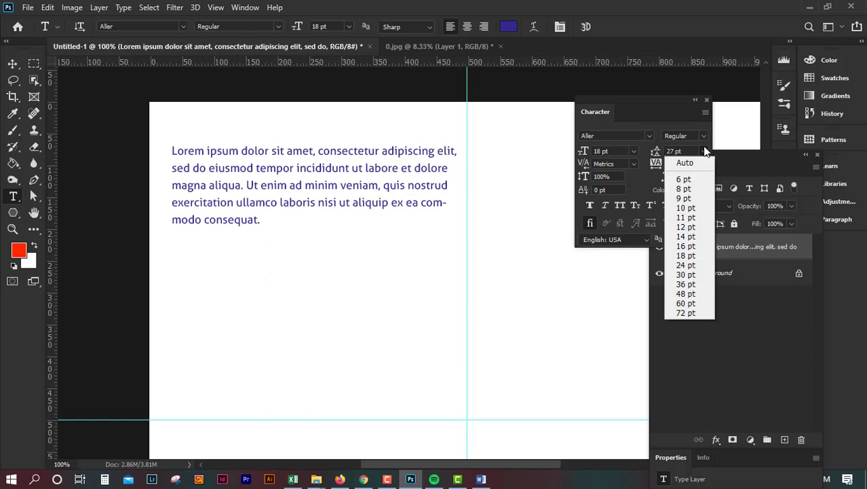
click(504, 2)
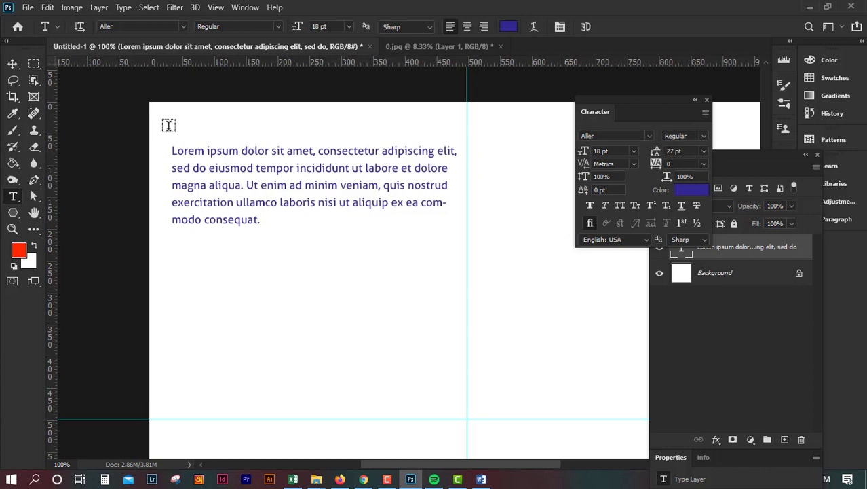
Switch to the Move tool and nudge the paragraph text layer slightly upward
key(v)
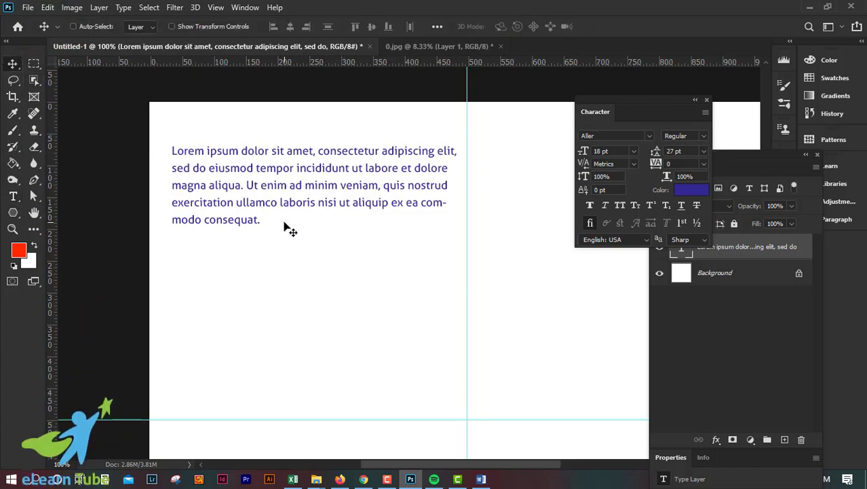
key(ctrl+plus)
key(ctrl+plus)
key(ctrl+minus)
key(ctrl+minus)
key(ctrl+minus)
key(ctrl+minus)
key(ctrl+plus)
key(ctrl+plus)
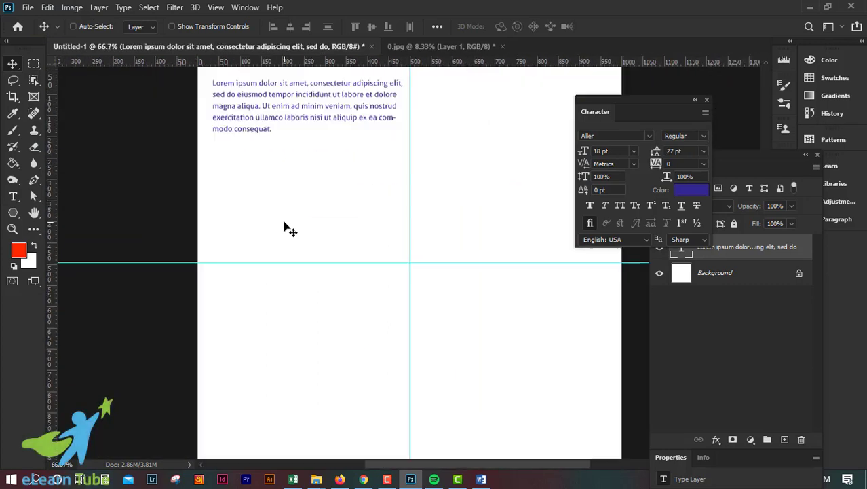
drag(283, 137, 365, 283)
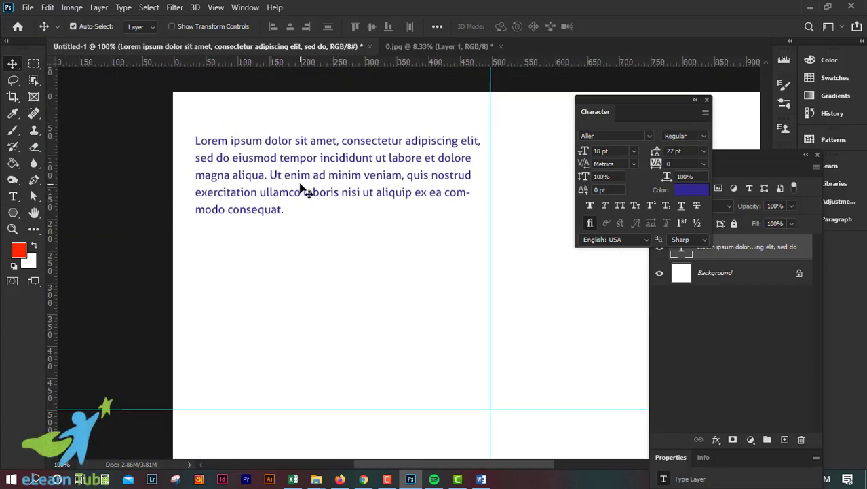
drag(281, 167, 282, 159)
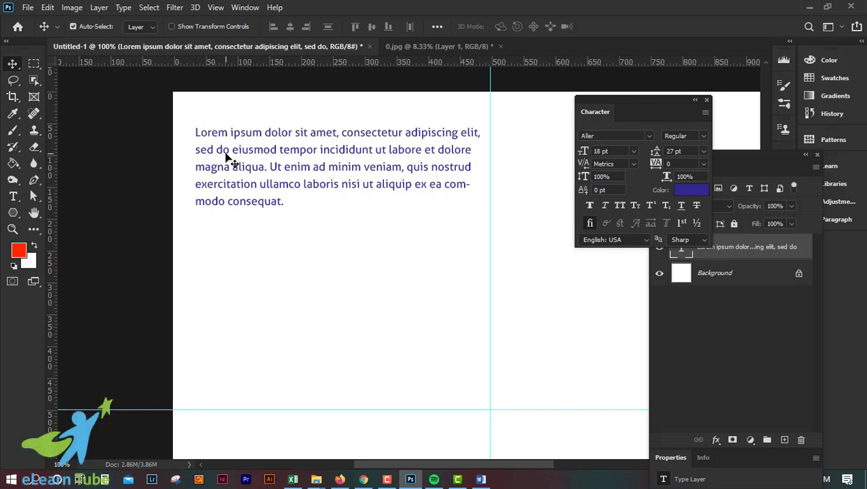
Reopen the paragraph text for editing and delete the space before its first word
double_click(229, 159)
click(194, 132)
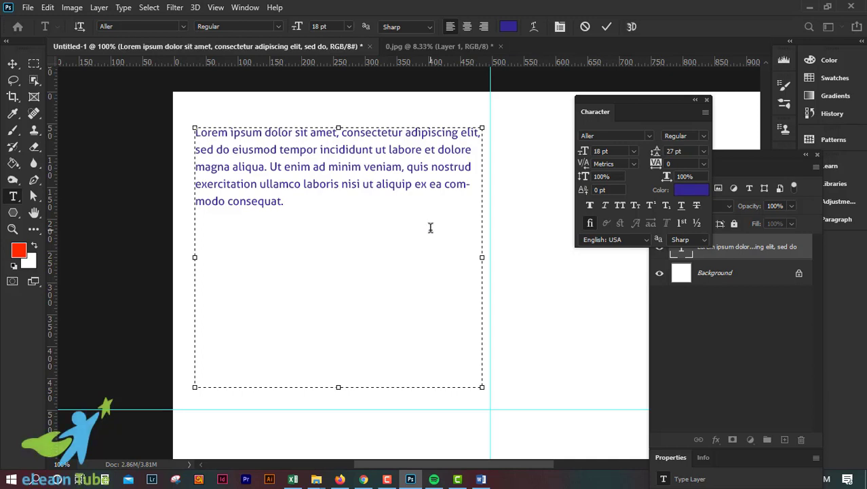
key(ctrl+plus)
key(ctrl+plus)
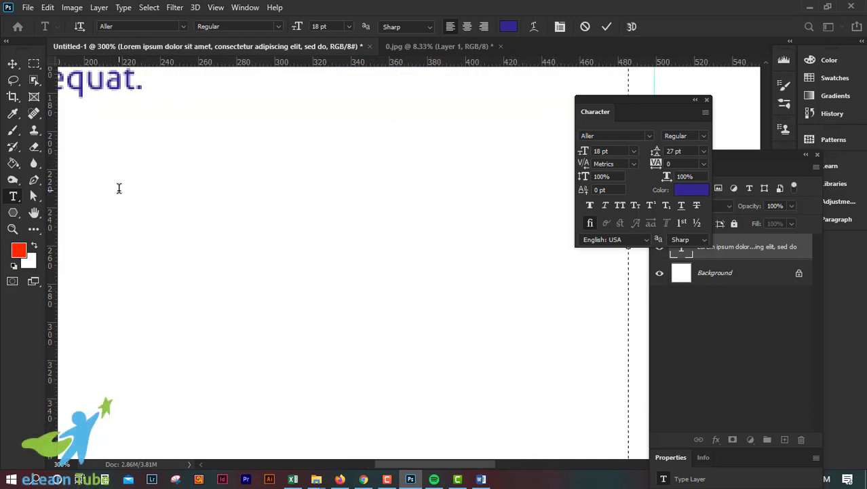
key(ctrl+minus)
key(ctrl+minus)
key(ctrl+minus)
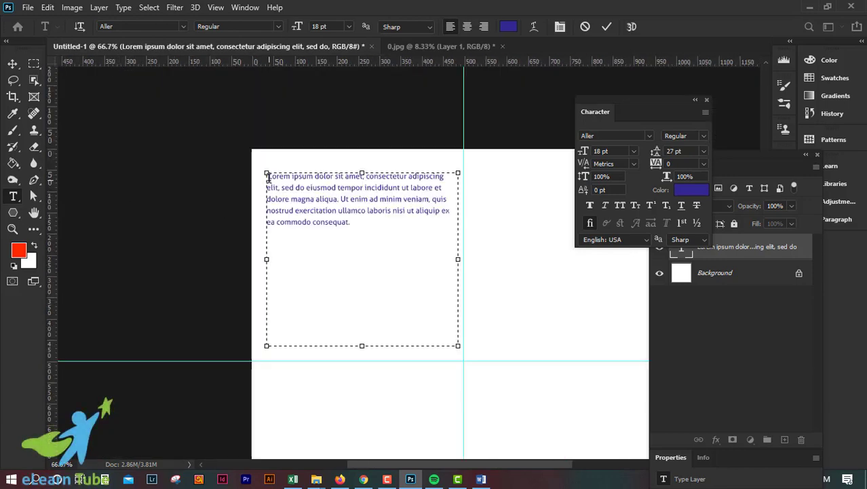
key(ctrl+plus)
key(ctrl+plus)
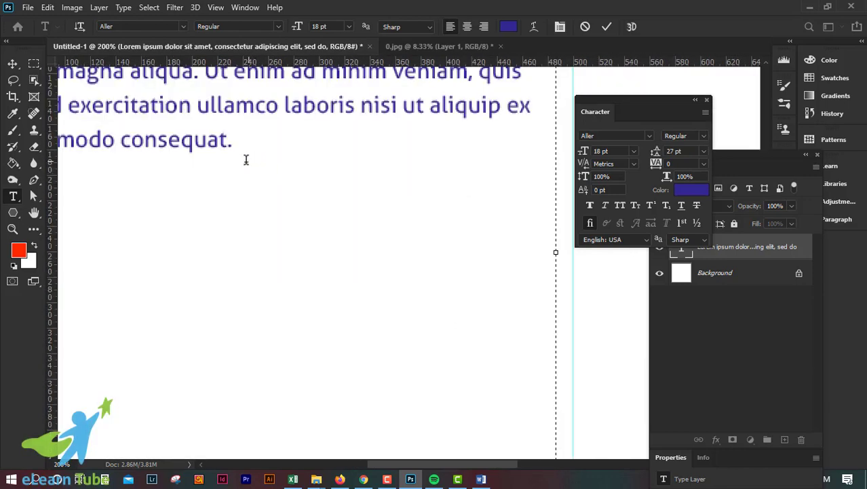
click(13, 64)
drag(165, 127, 455, 335)
click(13, 196)
click(281, 212)
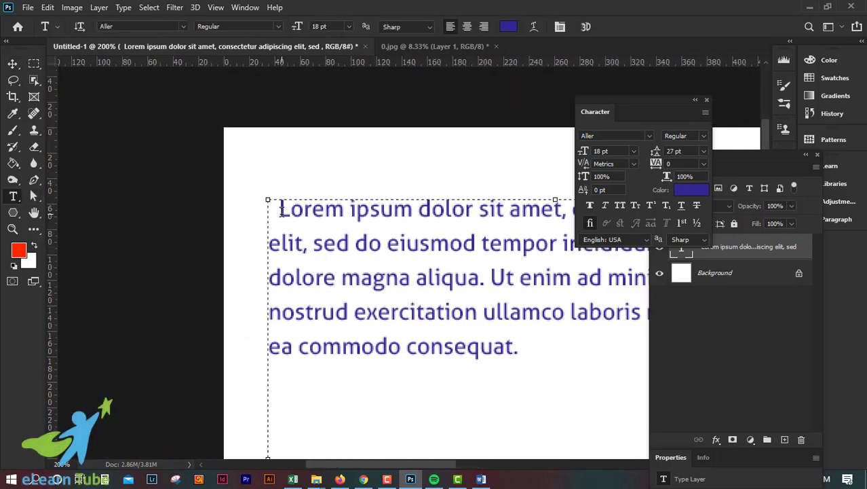
key(BackSpace)
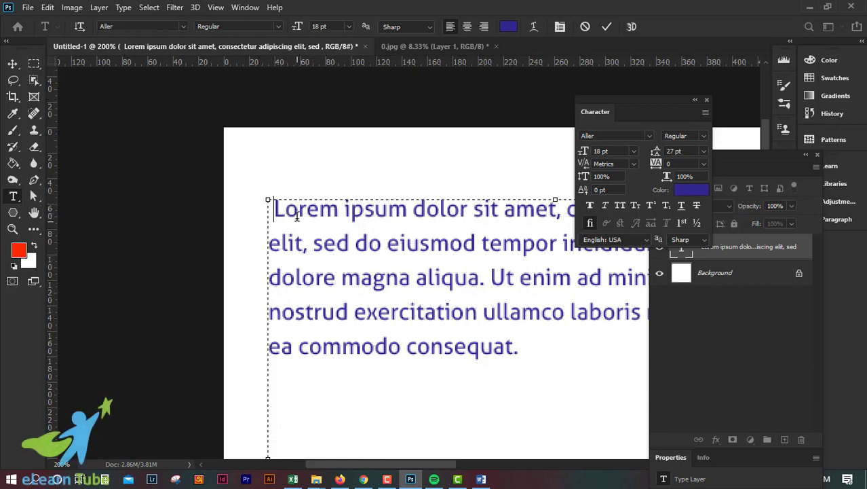
Try larger tracking values on the text, then reset tracking to Metrics
click(635, 163)
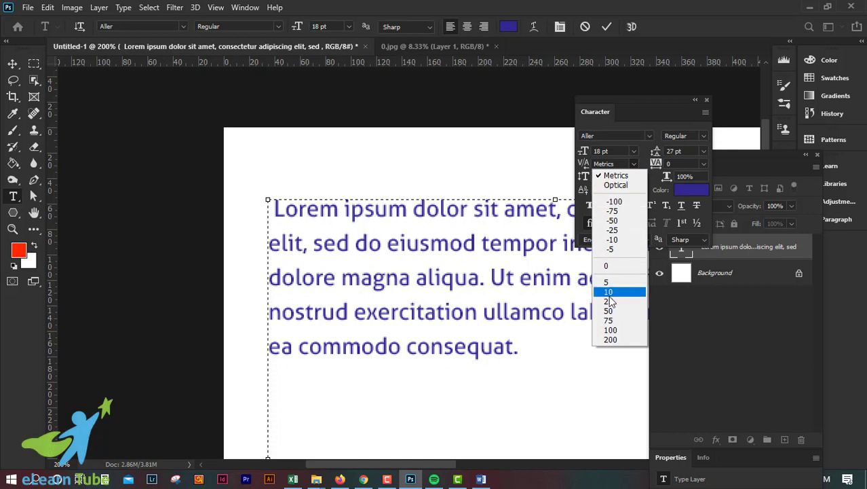
click(621, 330)
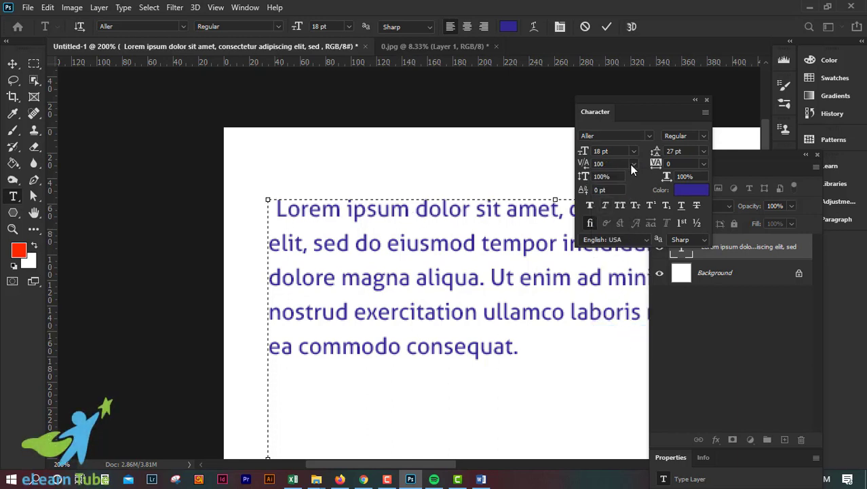
click(633, 164)
click(625, 339)
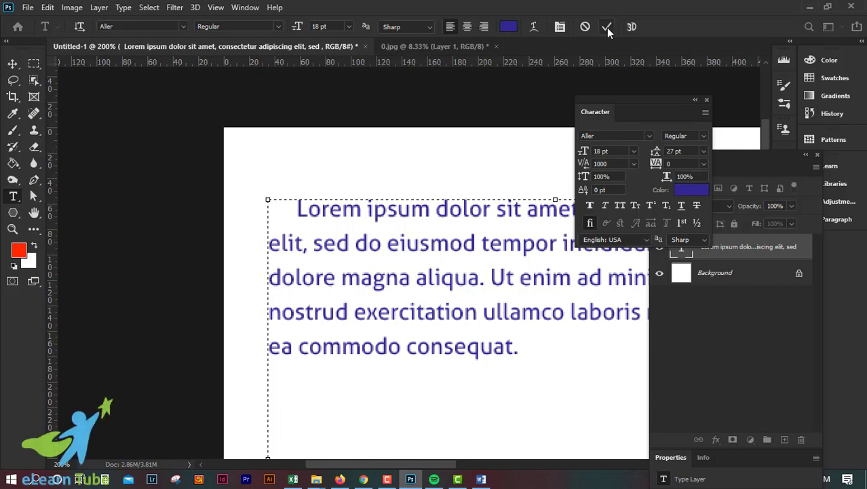
click(634, 163)
click(626, 175)
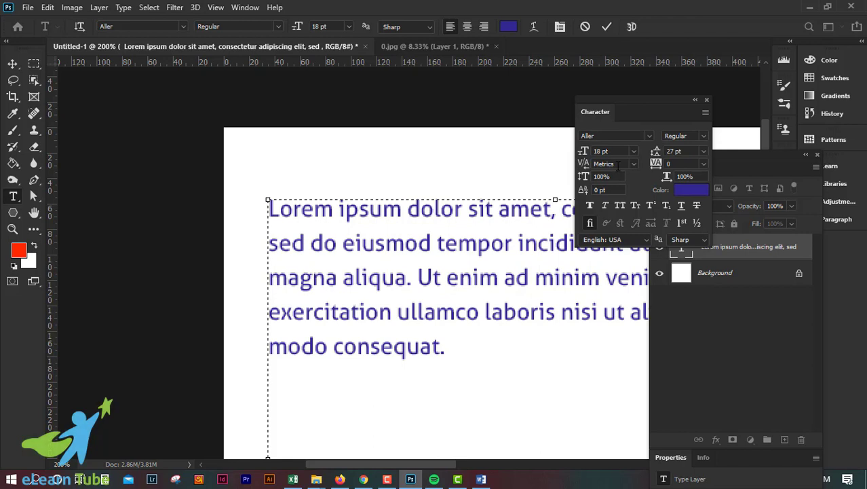
Commit the text edit and move the Character panel higher
click(607, 29)
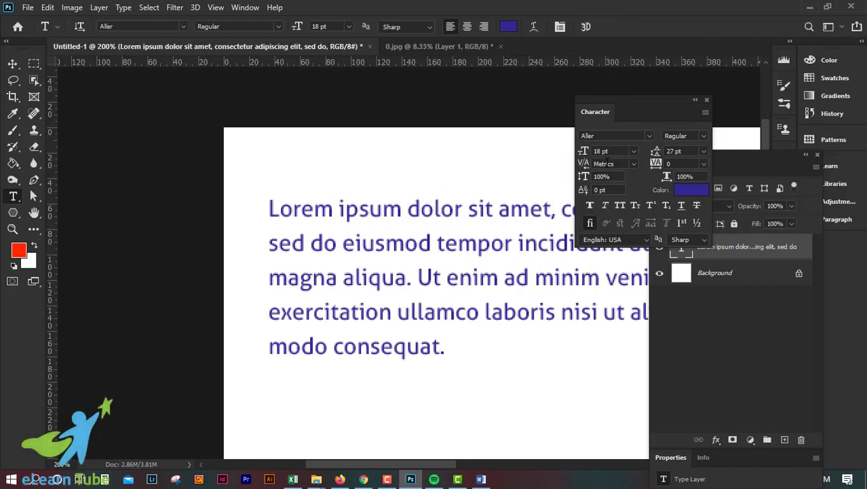
drag(636, 101, 640, 77)
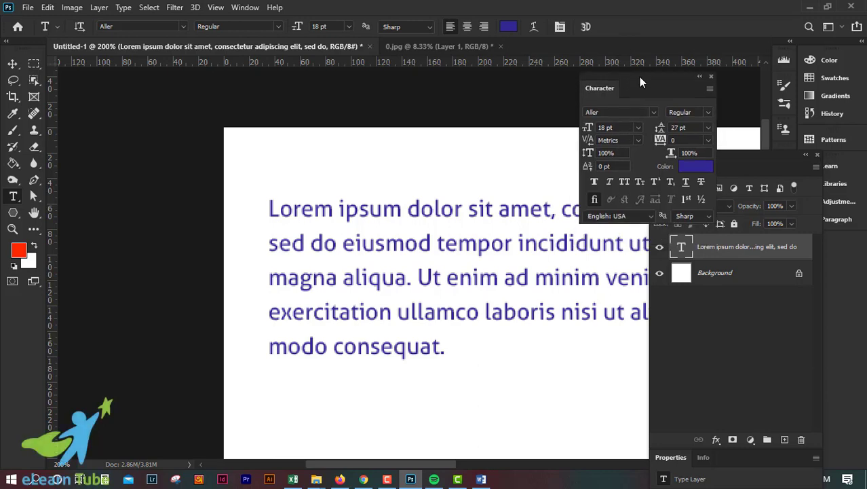
key(ctrl+minus)
key(ctrl+minus)
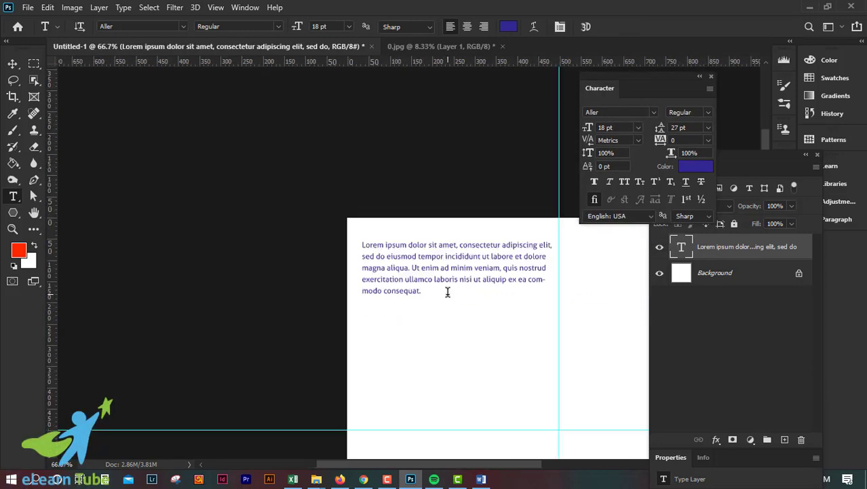
Try a tracking of 200 on the word "consequat", then undo it
key(ctrl+plus)
key(ctrl+plus)
key(space)
drag(505, 342, 352, 372)
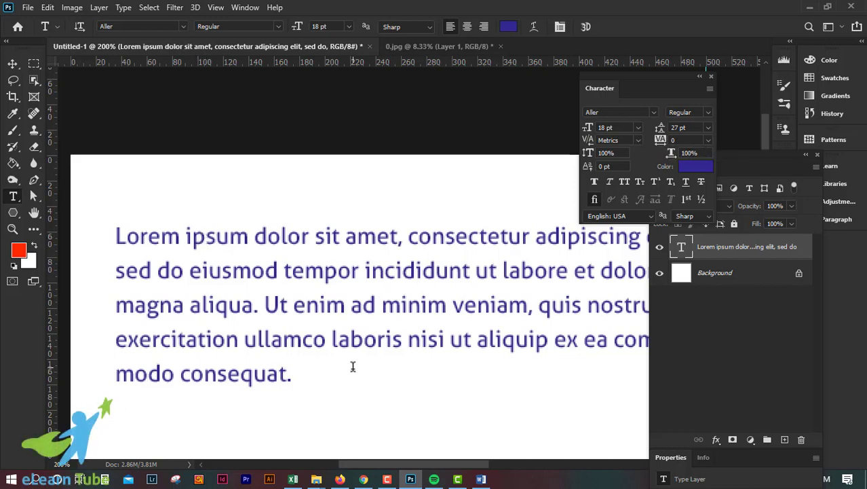
key(ctrl+minus)
key(ctrl+plus)
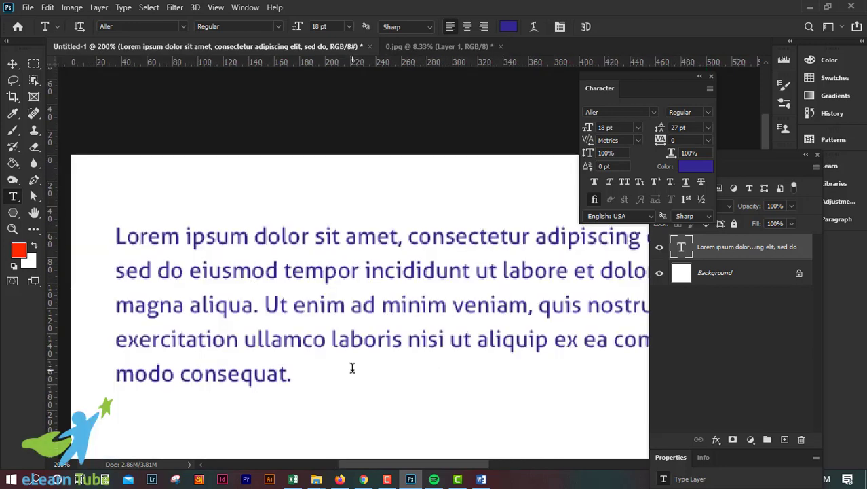
drag(333, 359, 331, 310)
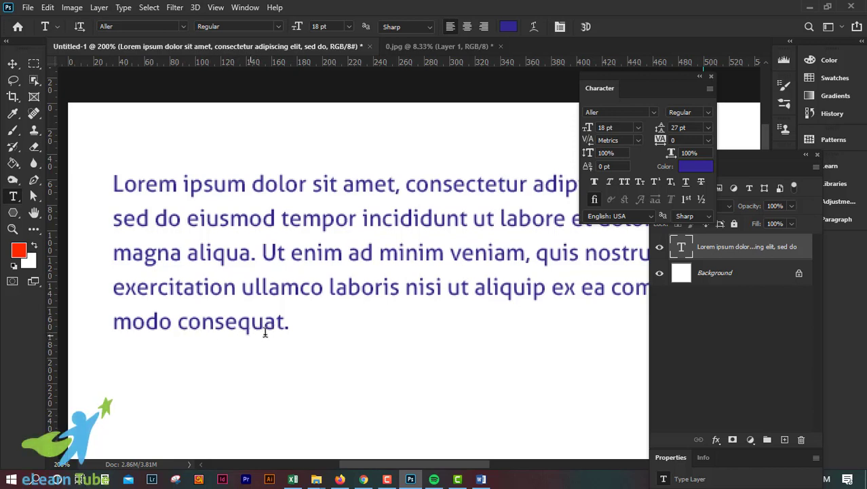
drag(178, 322, 285, 322)
click(710, 142)
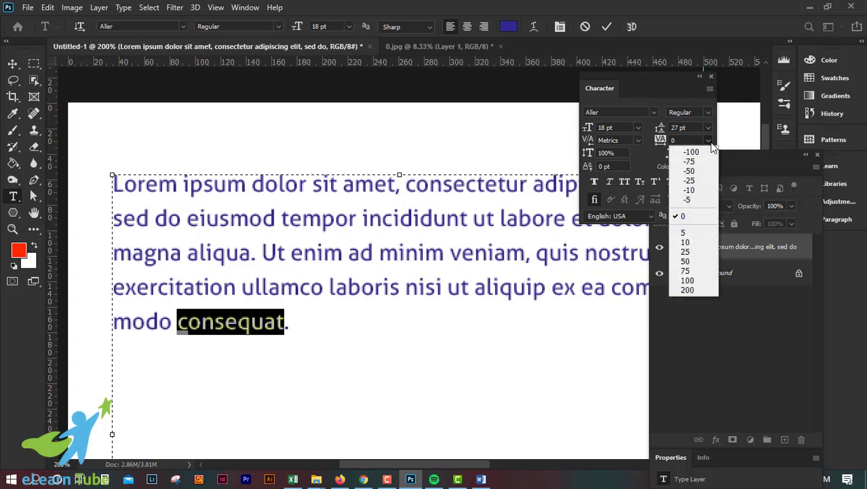
click(687, 290)
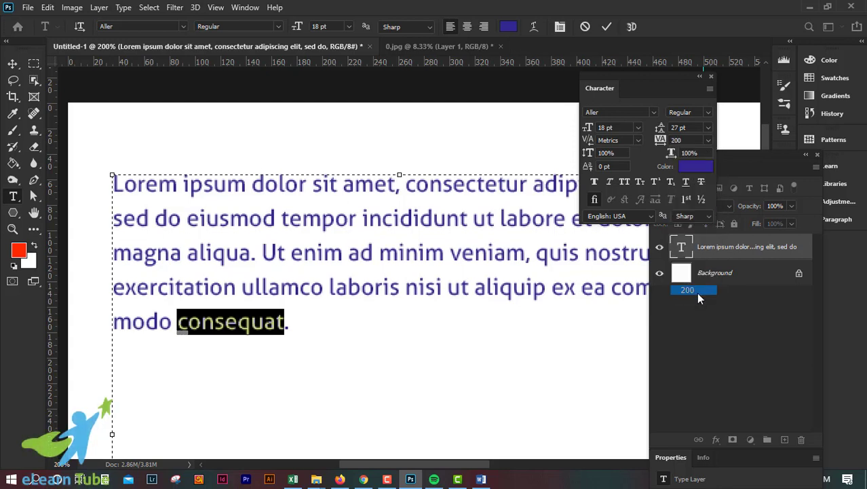
click(605, 30)
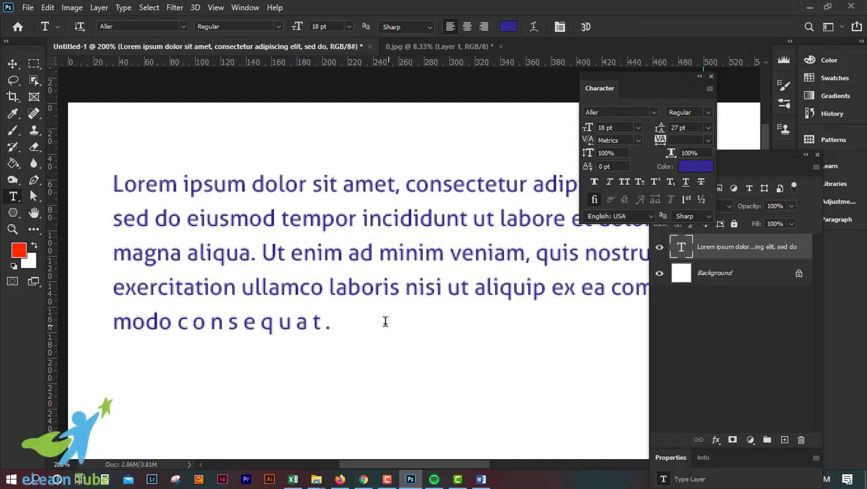
key(ctrl+z)
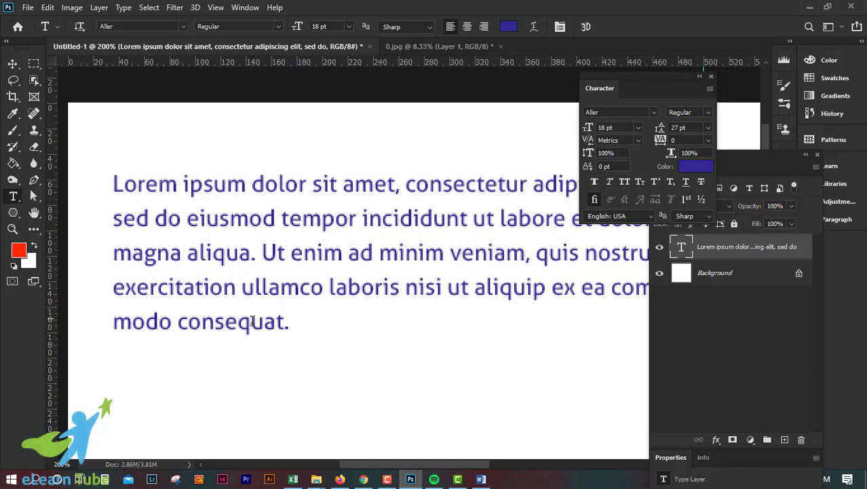
Try a 500% vertical scale on the word "modo", then undo it
click(279, 321)
drag(279, 322, 284, 323)
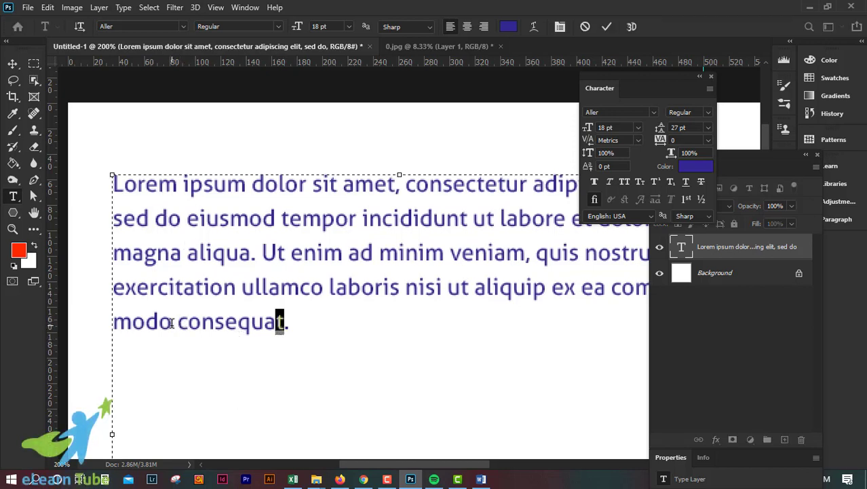
drag(172, 321, 110, 322)
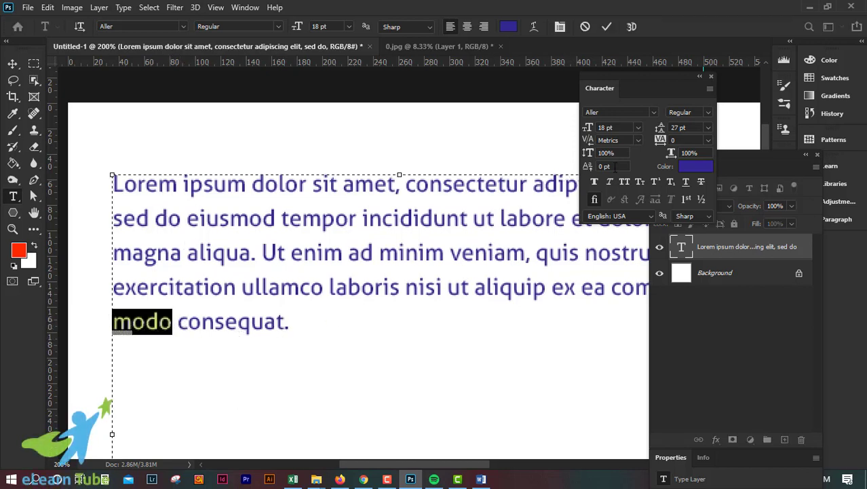
click(618, 153)
text(500)
key(Return)
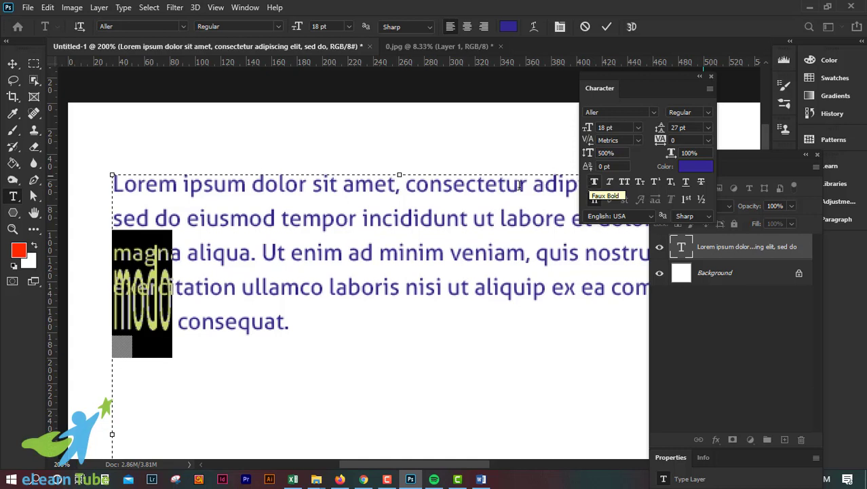
click(607, 26)
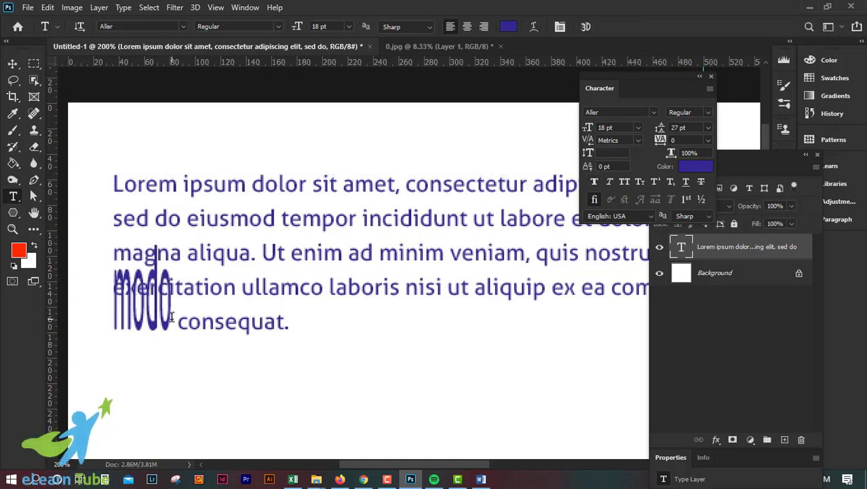
key(ctrl+z)
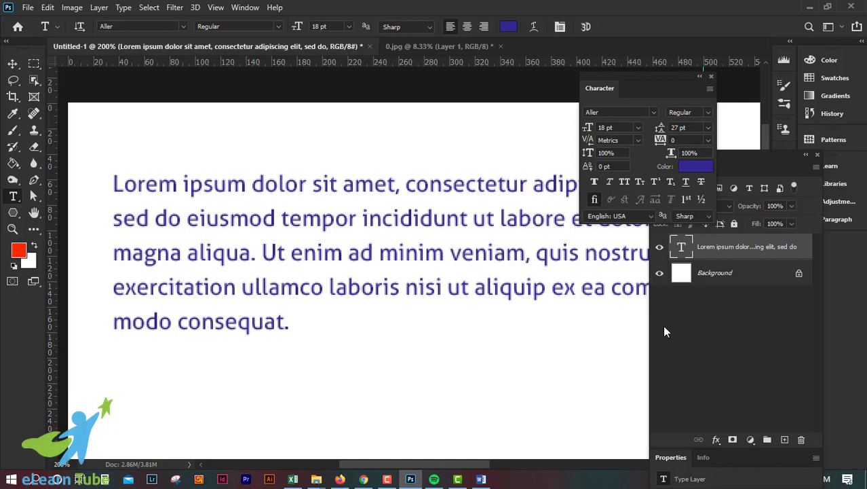
Select the word "consequat" and set its tracking to 500
click(205, 321)
double_click(206, 321)
click(707, 141)
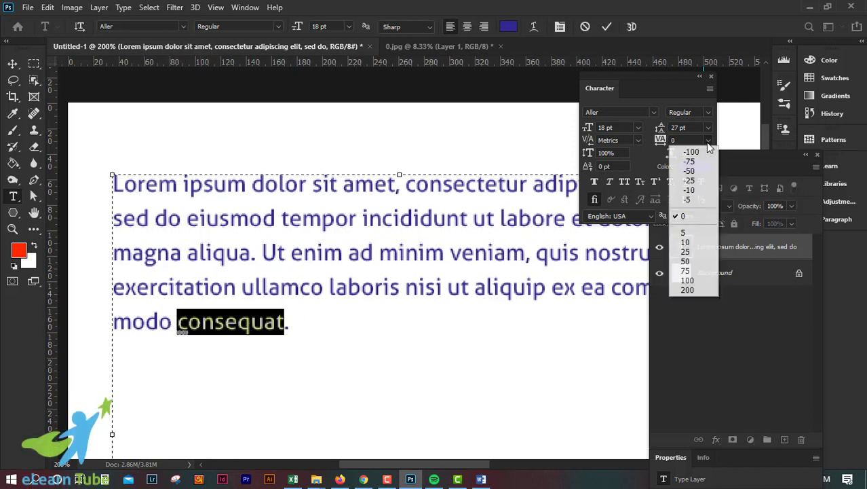
click(706, 142)
click(706, 142)
click(693, 289)
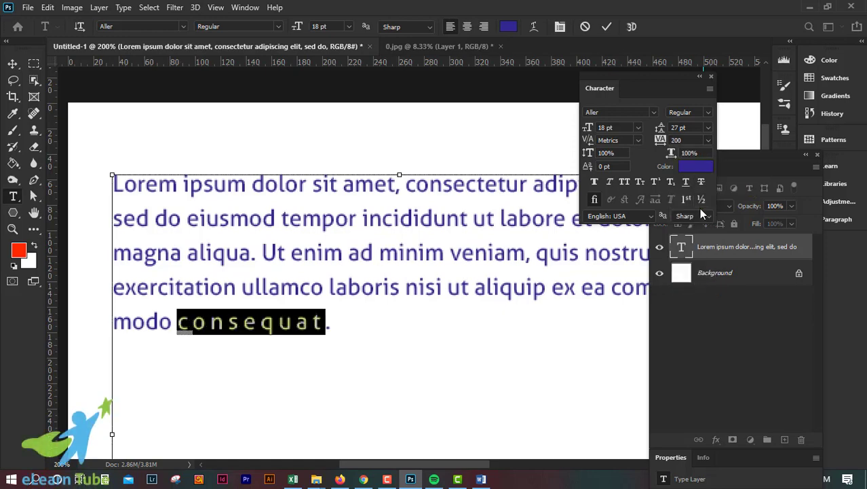
key(ctrl+z)
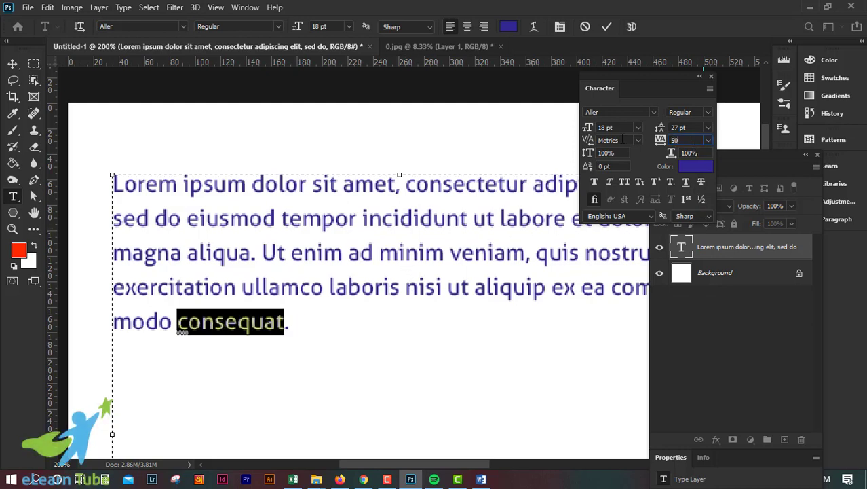
key(Return)
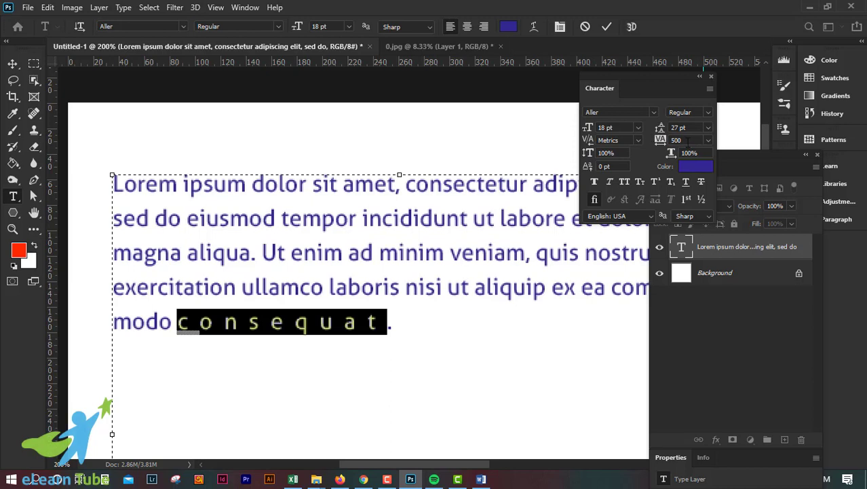
Try horizontal scales of 500% and 200% on "consequat", then return the horizontal scale to 100%
text(100)
drag(704, 153, 653, 152)
text(500)
key(Return)
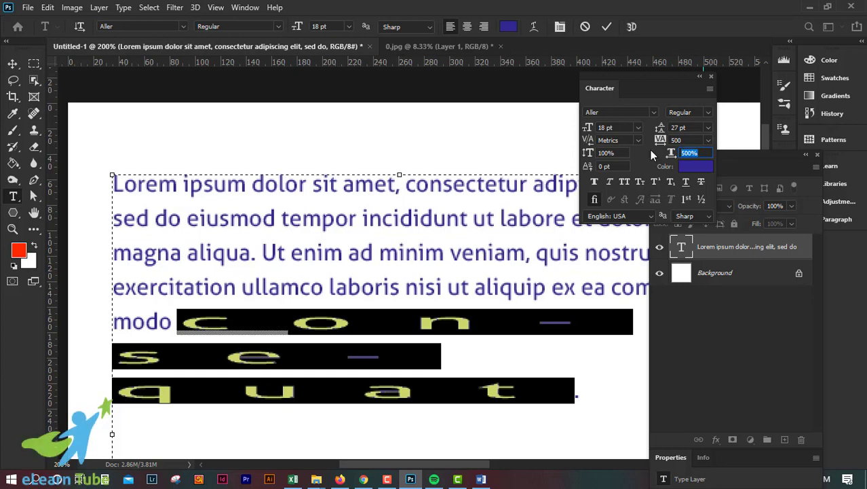
text(200)
key(Return)
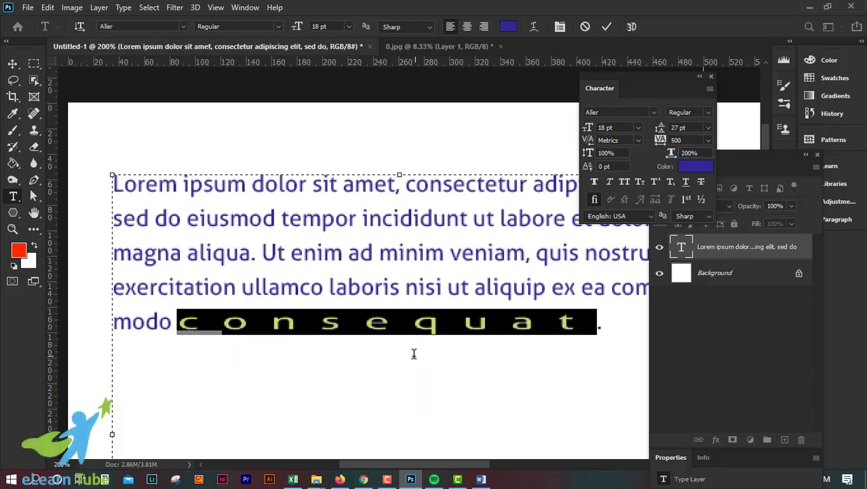
click(672, 155)
text(100)
key(Return)
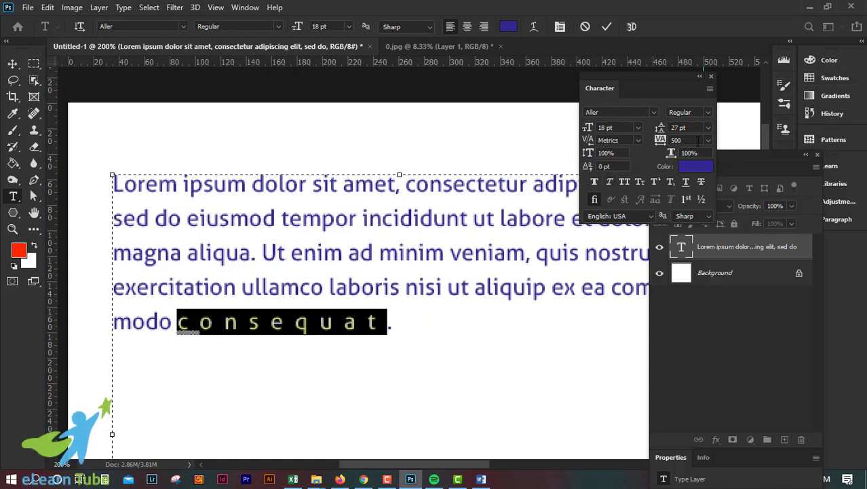
Reset the word's tracking to 0 and commit the text edit
click(708, 140)
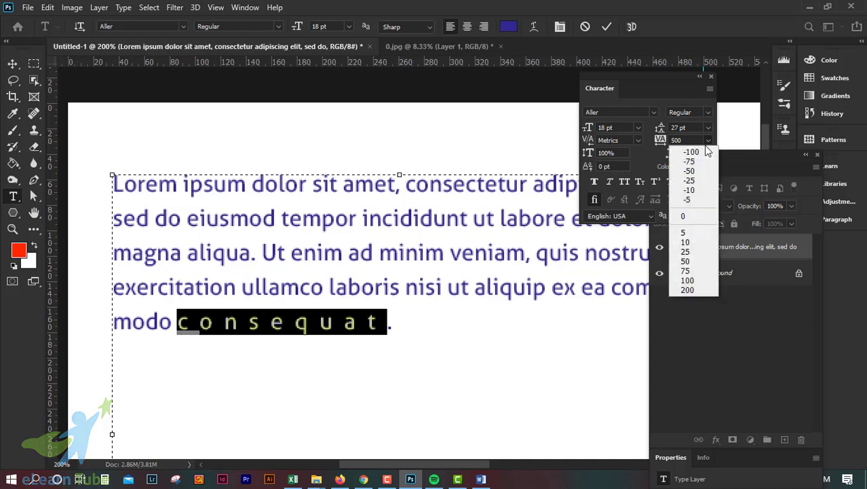
click(689, 217)
click(607, 27)
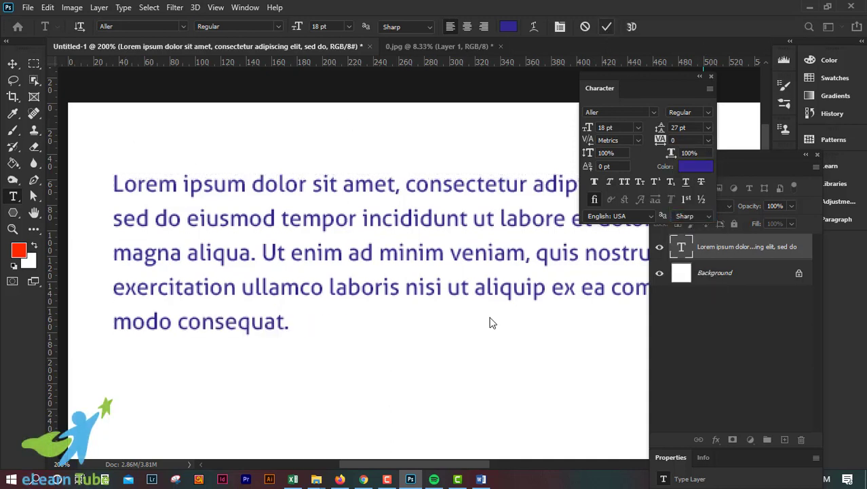
click(621, 166)
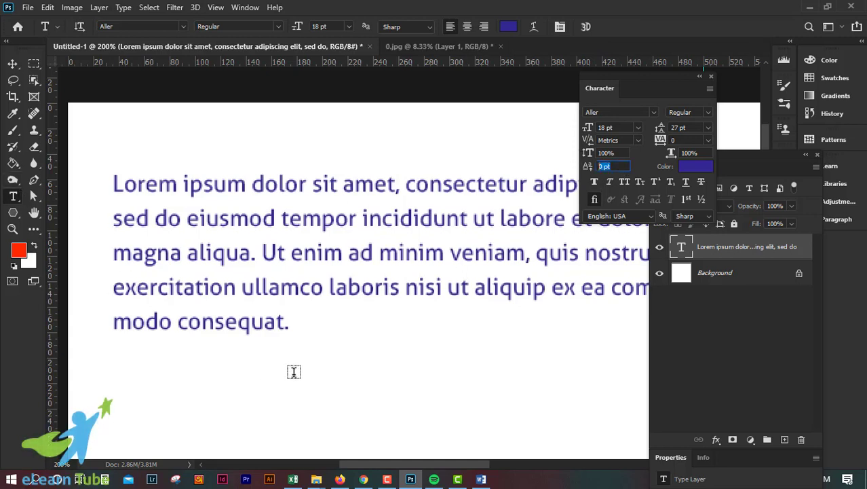
click(12, 63)
key(ctrl+plus)
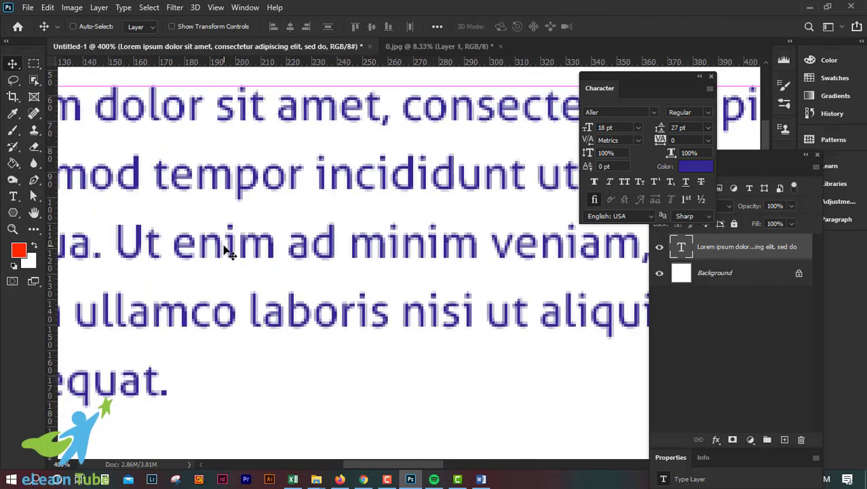
key(ctrl+minus)
key(ctrl+minus)
key(ctrl+plus)
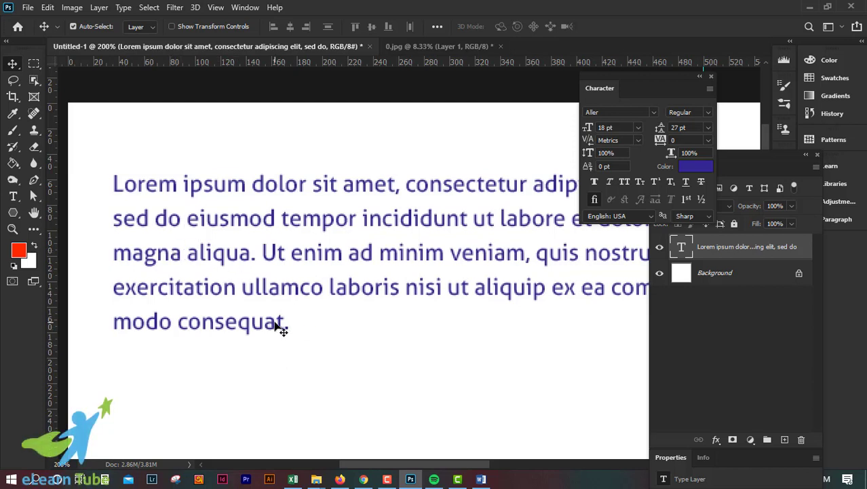
Try baseline shift values of 5 pt, 13 pt and -18 pt on the final letter "t", then reset it to 0 pt
click(13, 197)
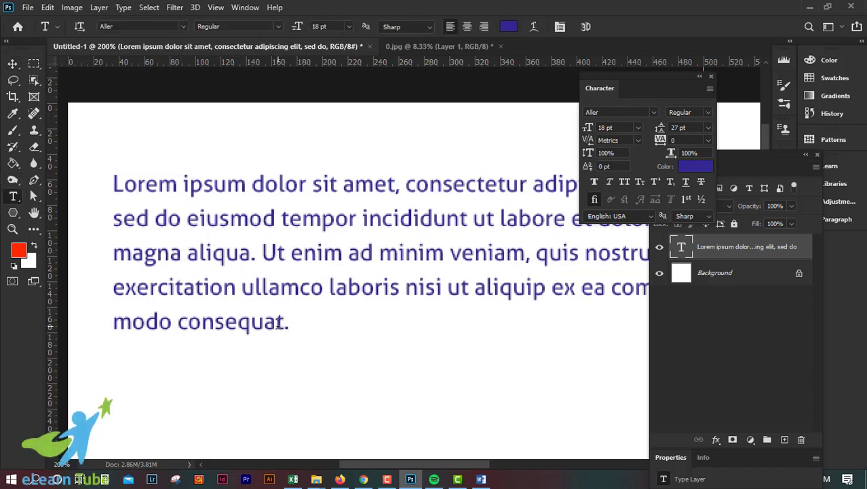
drag(284, 323, 274, 324)
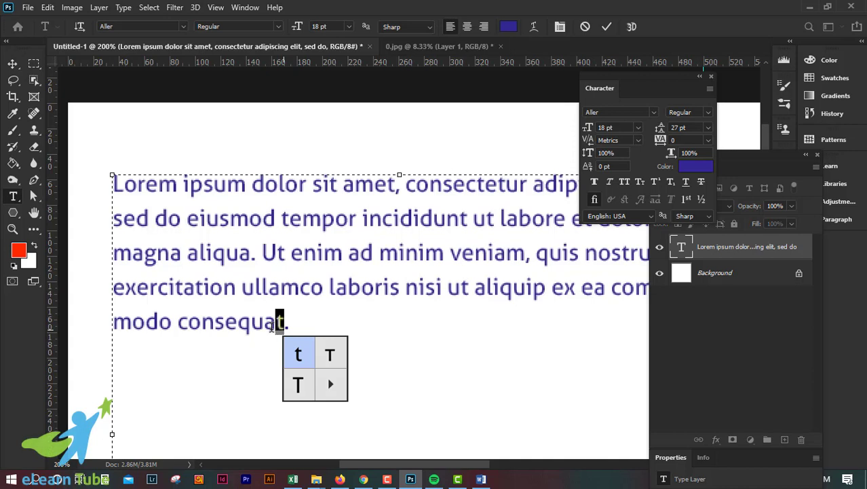
click(602, 167)
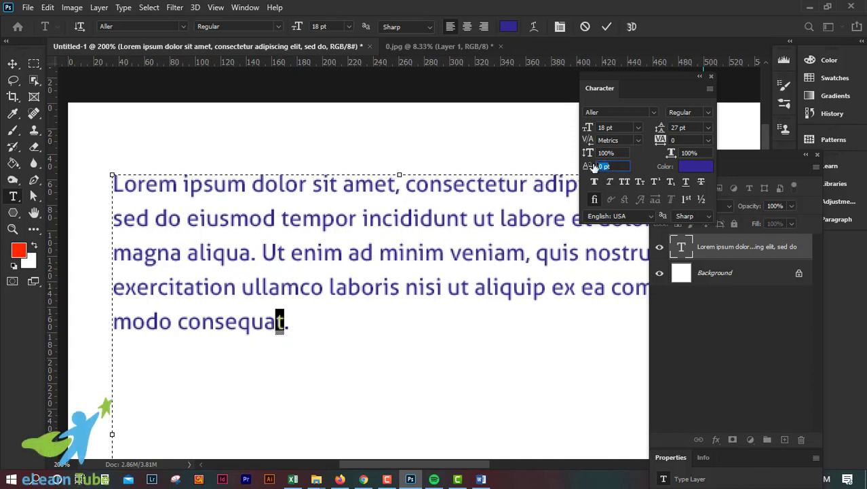
text(5)
key(Return)
text(13)
key(Return)
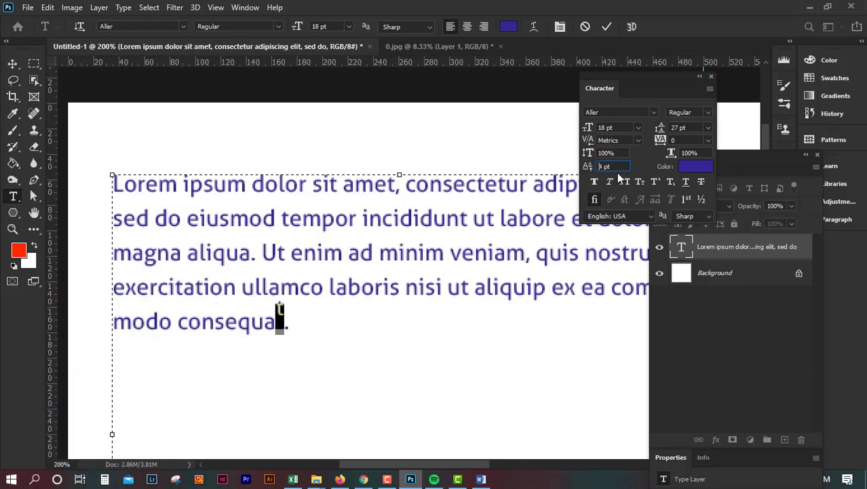
key(Down)
key(Down)
key(Down)
key(Down)
key(Down)
key(Down)
key(Down)
key(Down)
key(Down)
key(Down)
key(Down)
key(Down)
key(Down)
key(Down)
key(Down)
key(Down)
key(Down)
key(Down)
key(Down)
key(Down)
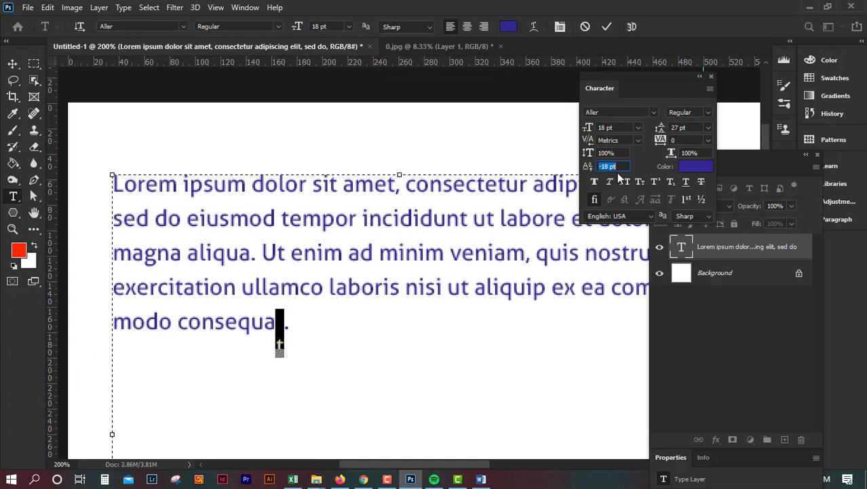
key(Up)
key(Up)
key(Up)
key(Return)
click(619, 169)
text(0)
key(Return)
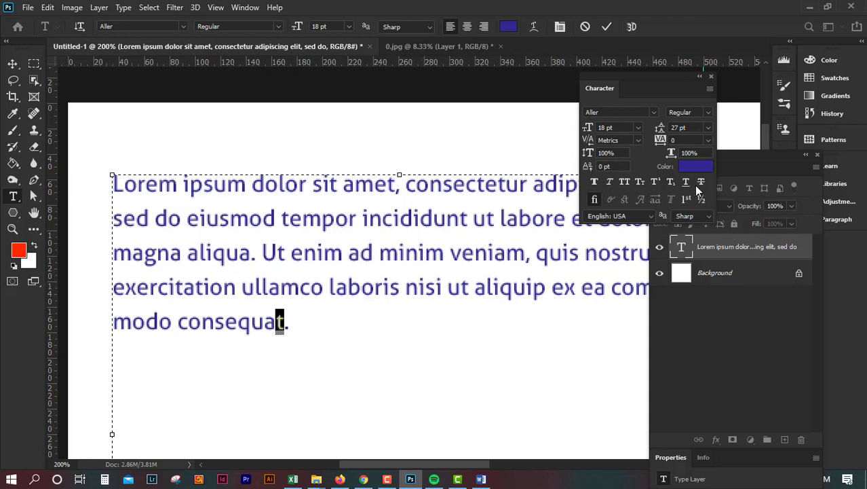
click(13, 63)
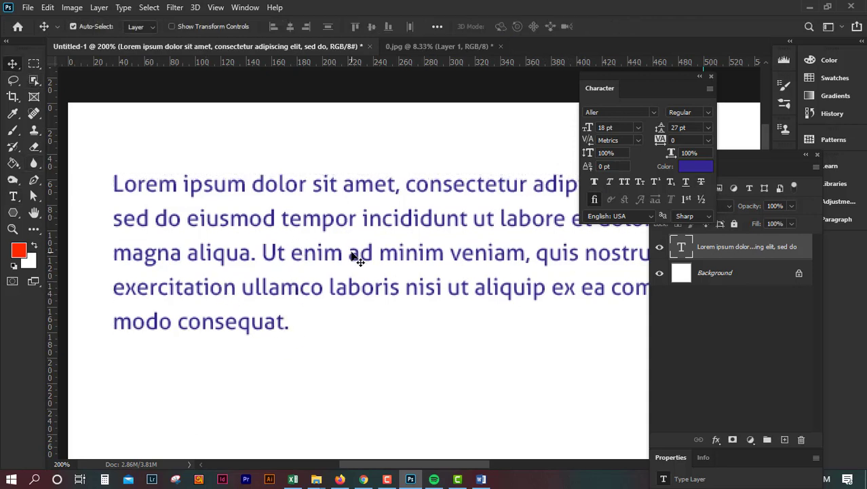
double_click(243, 186)
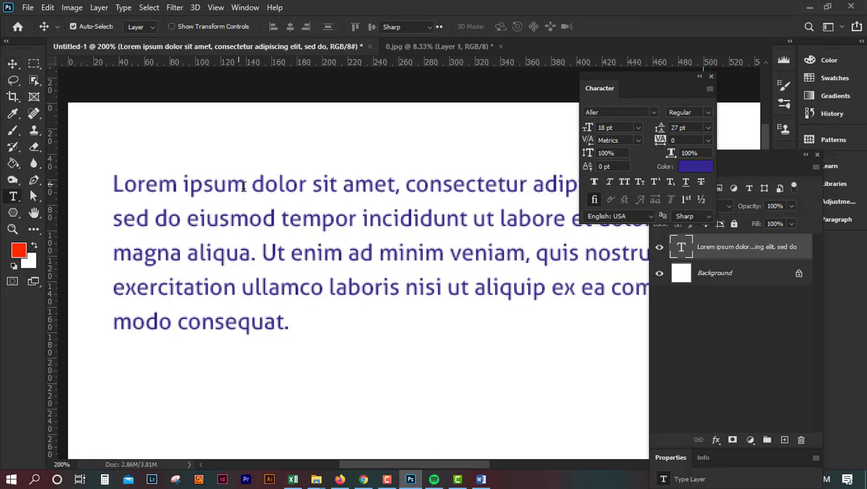
click(607, 26)
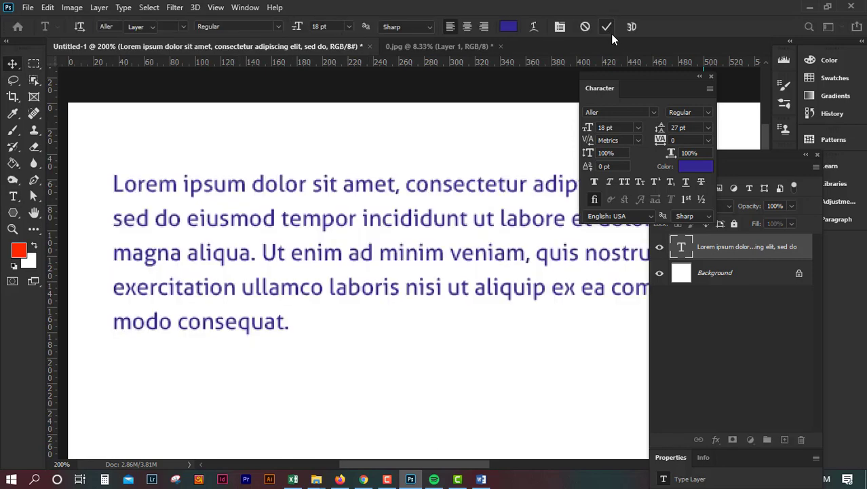
key(v)
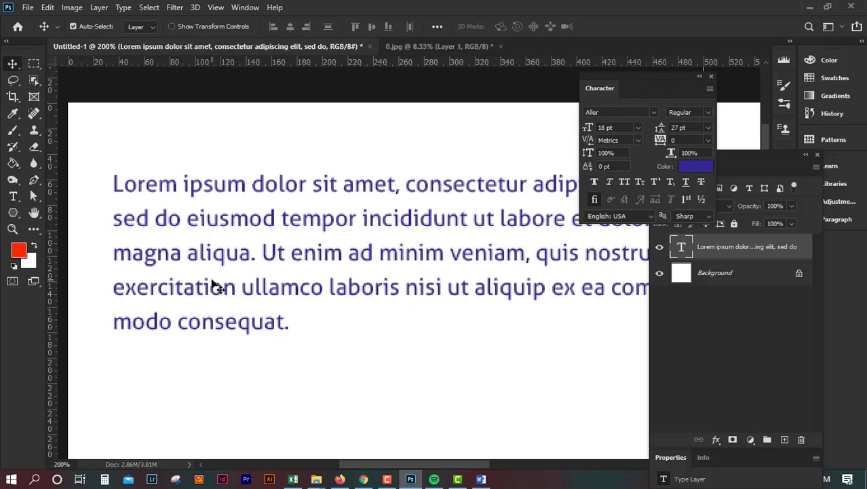
Select all the paragraph text and change its color to ff2900
double_click(217, 289)
drag(290, 328, 101, 159)
click(509, 26)
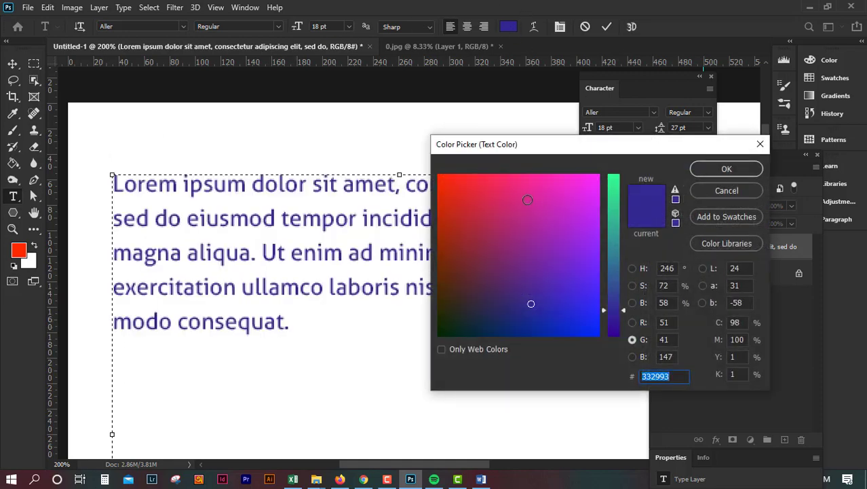
text(ff2900)
click(751, 168)
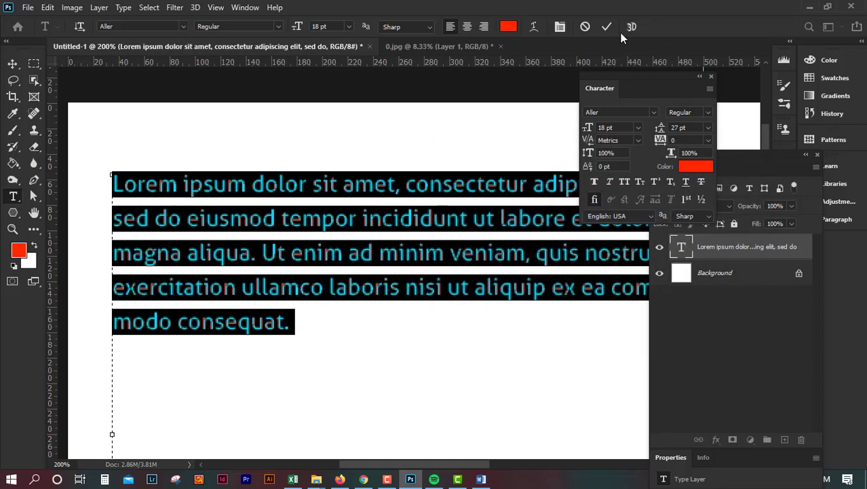
Commit the text edit and set the whole text layer's color to black, 000000
click(606, 27)
key(v)
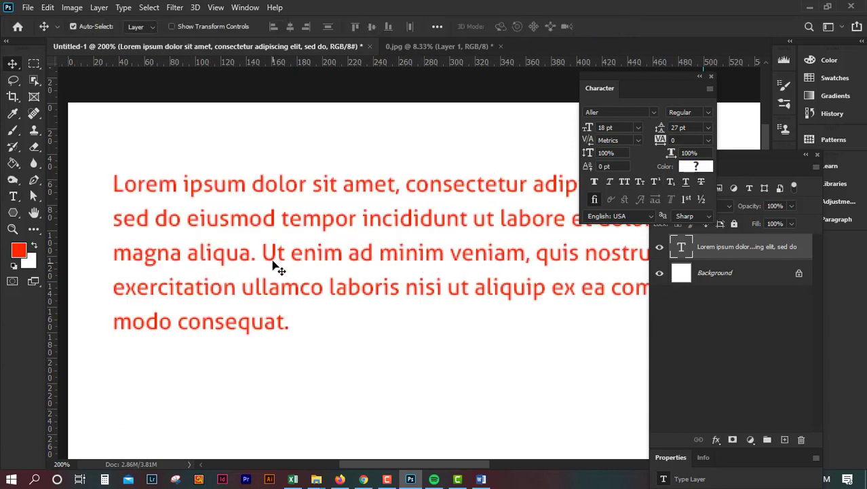
click(696, 166)
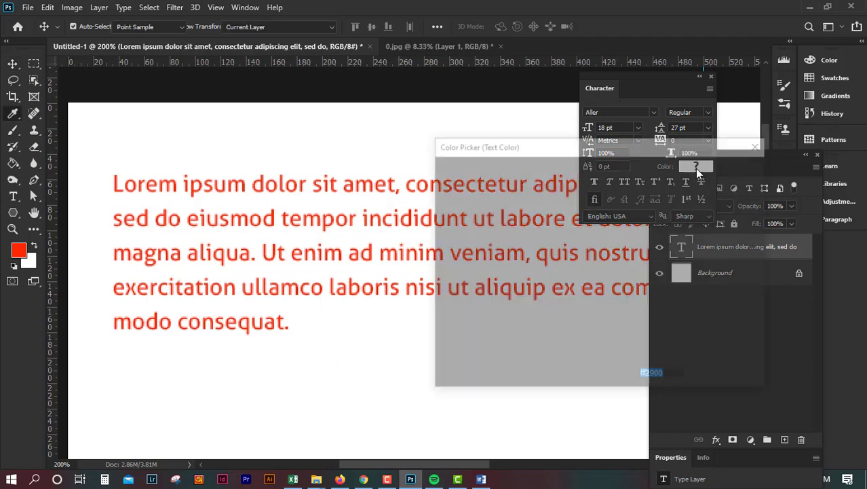
text(002900)
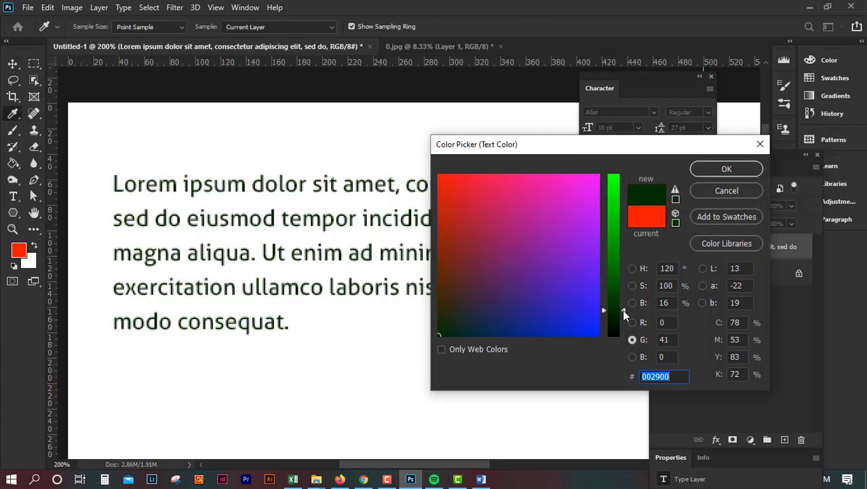
drag(622, 309, 622, 337)
click(725, 168)
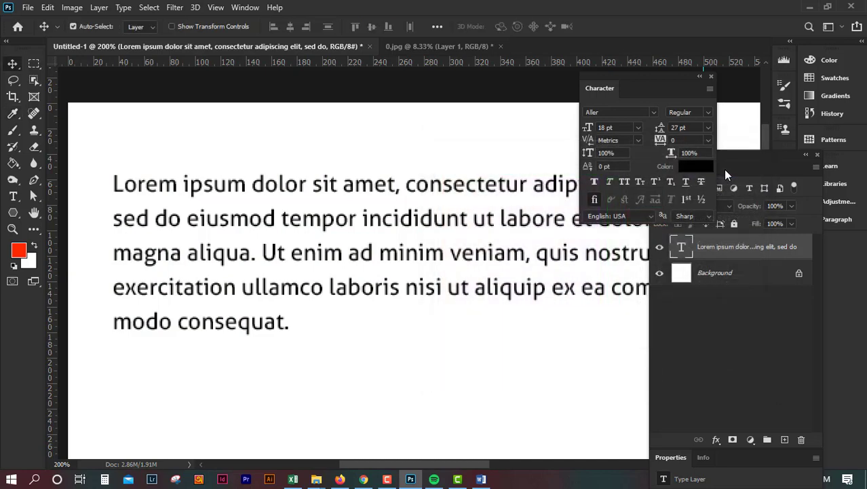
click(703, 172)
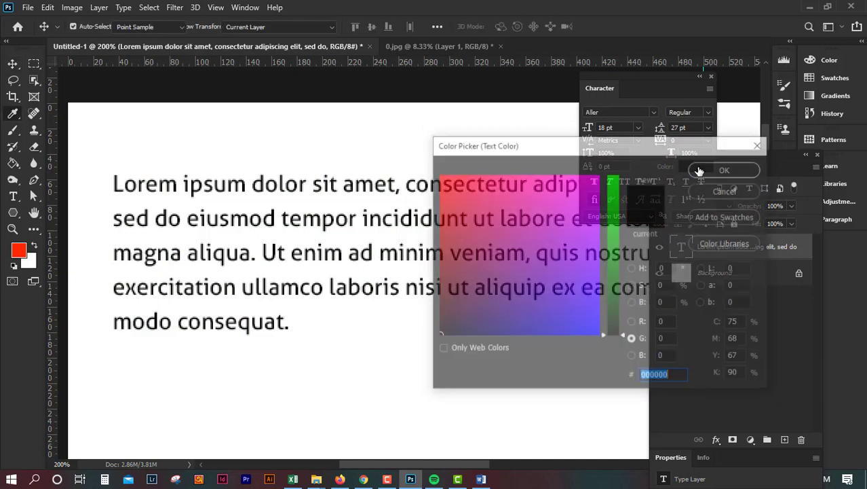
click(456, 192)
mouse_move(456, 192)
mouse_down()
mouse_move(547, 190)
mouse_move(523, 248)
mouse_move(568, 309)
mouse_move(543, 309)
mouse_move(560, 219)
mouse_move(469, 197)
mouse_move(528, 202)
mouse_move(481, 238)
mouse_move(435, 347)
mouse_up()
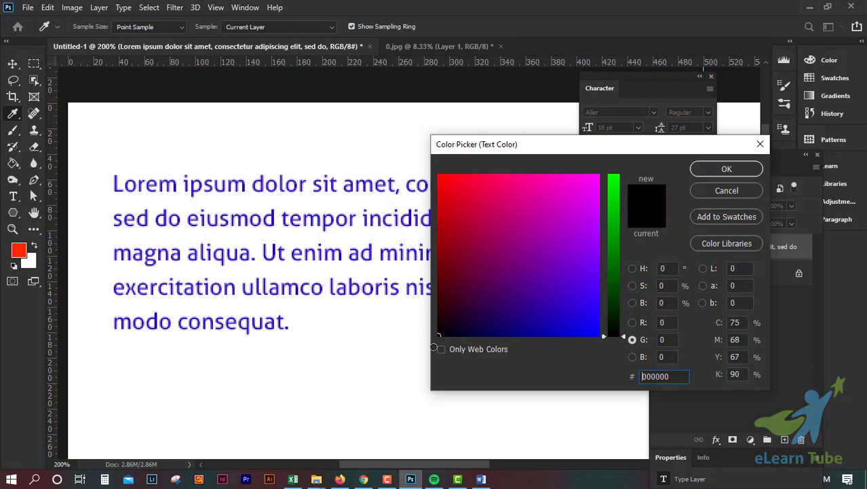
click(723, 172)
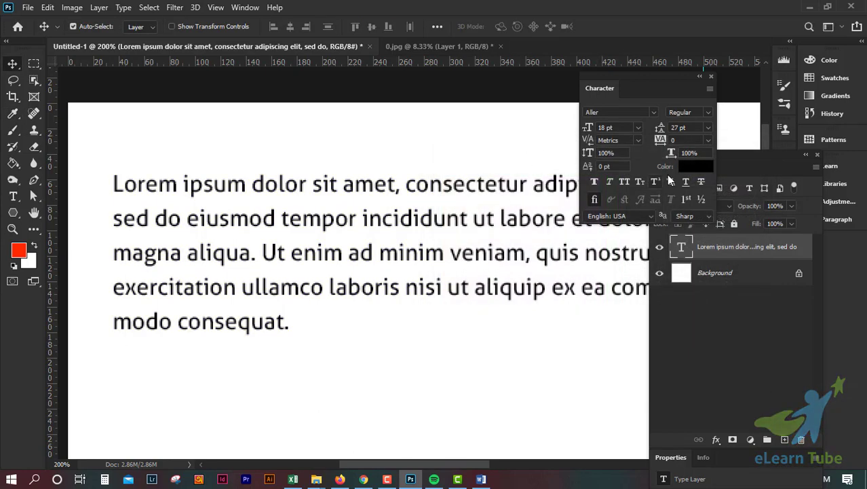
Apply Faux Bold to the text layer, browse the font style options, then turn Faux Bold off
click(594, 199)
click(595, 180)
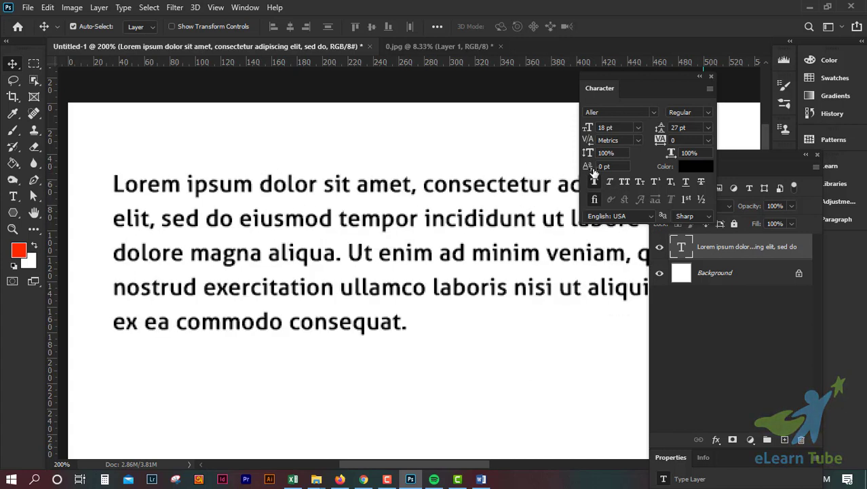
click(682, 112)
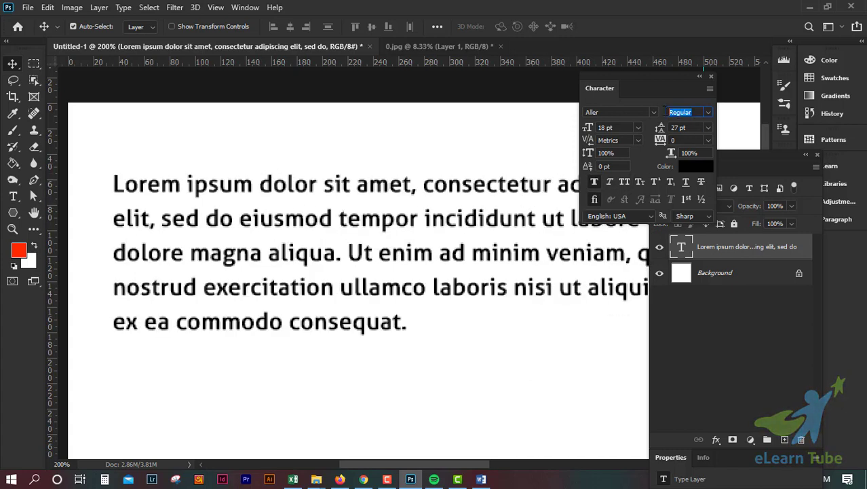
click(706, 114)
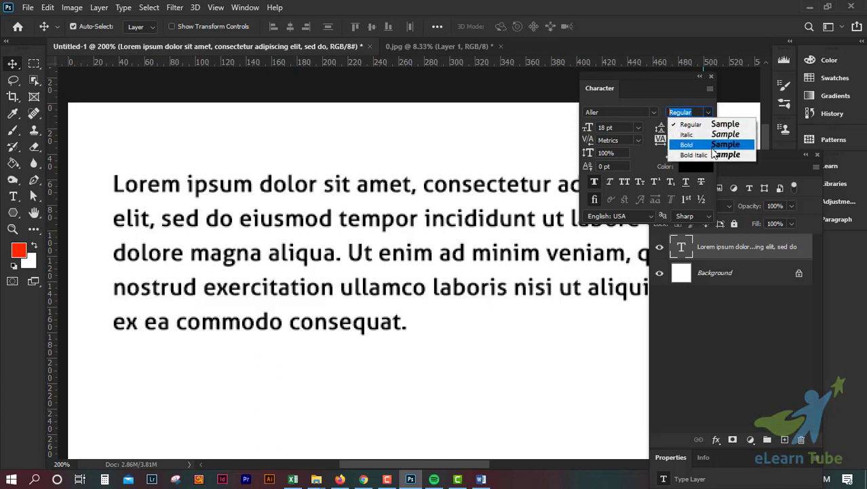
click(663, 99)
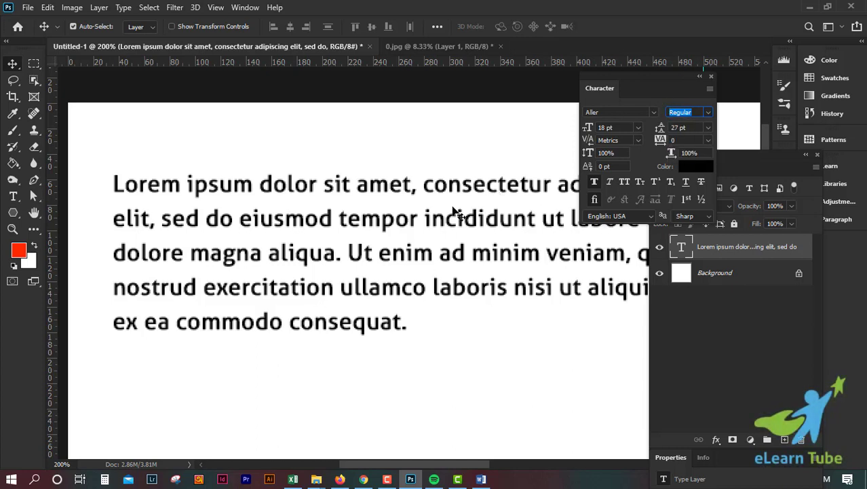
click(595, 182)
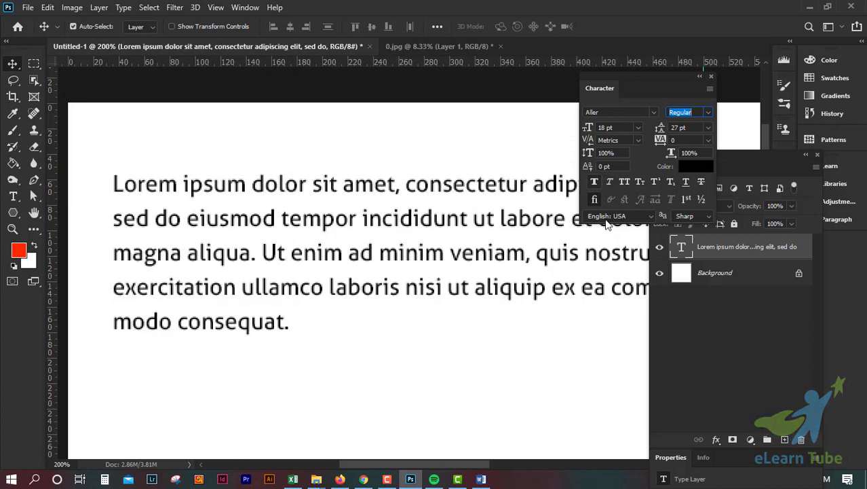
Toggle Faux Italic on and off and keep the Regular font style
click(611, 182)
click(611, 183)
click(708, 113)
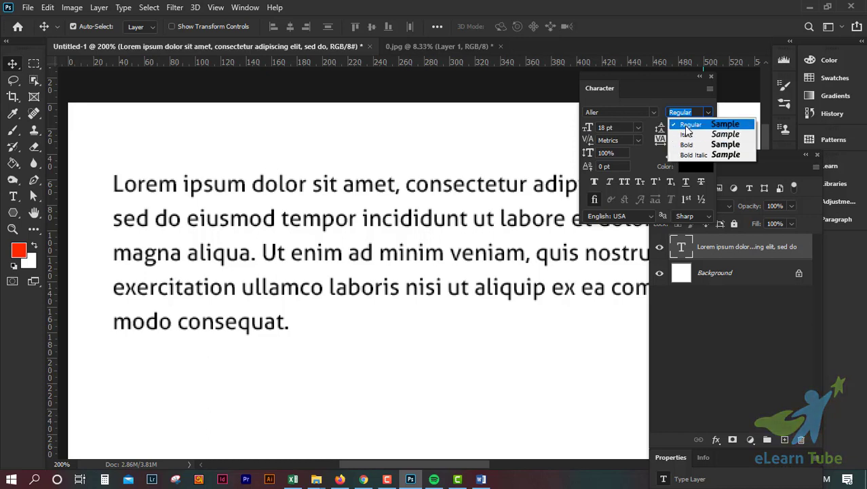
click(689, 125)
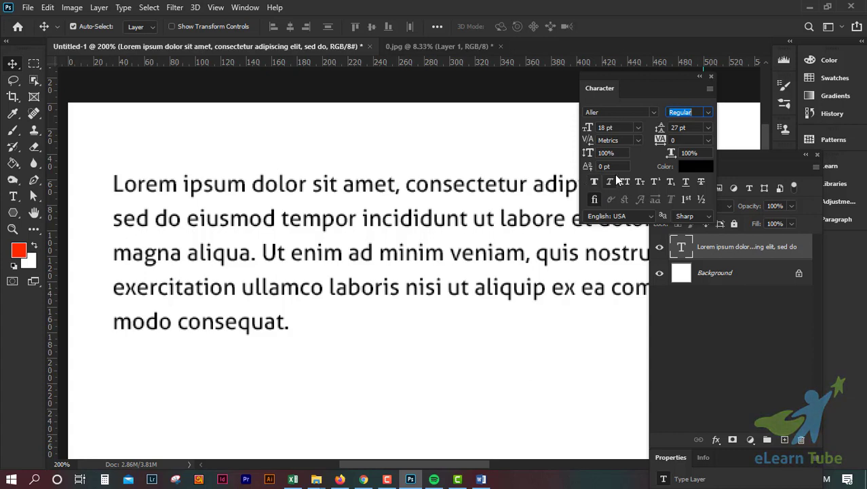
click(696, 113)
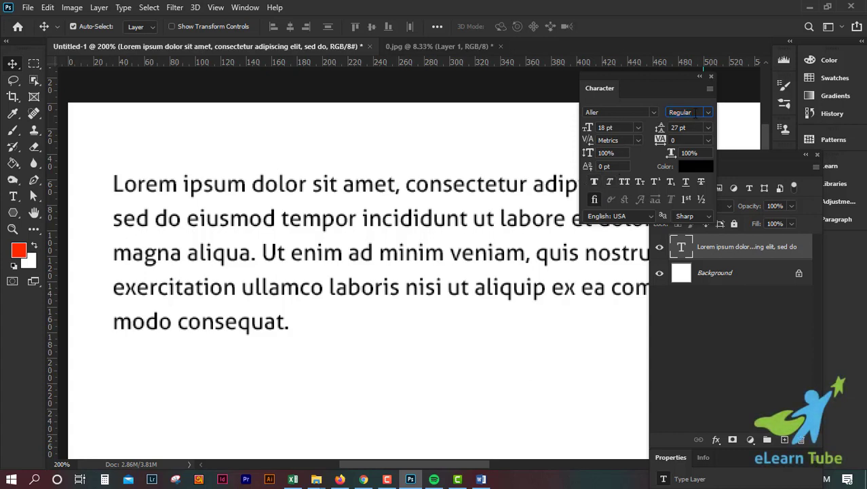
Toggle All Caps on and off, then Small Caps on and off for the text layer
click(621, 182)
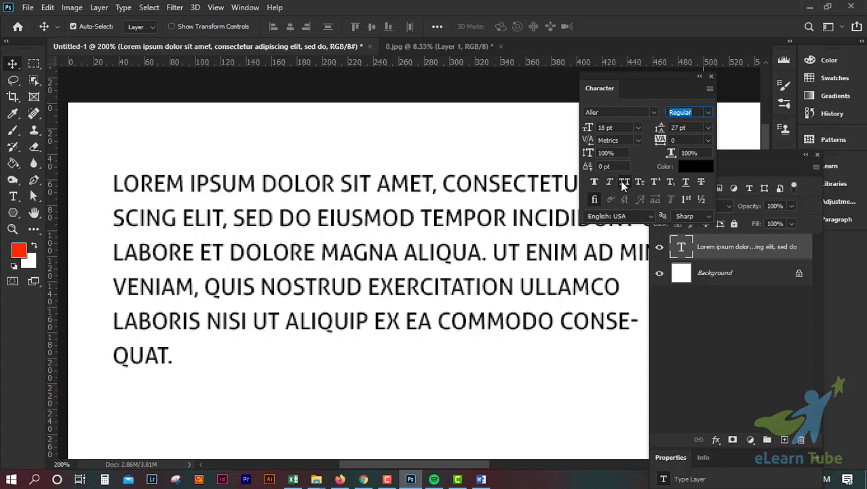
click(620, 181)
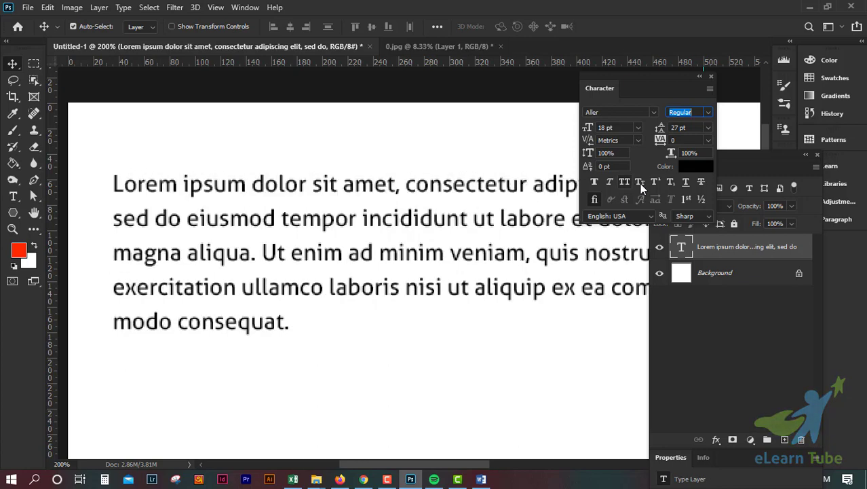
click(640, 184)
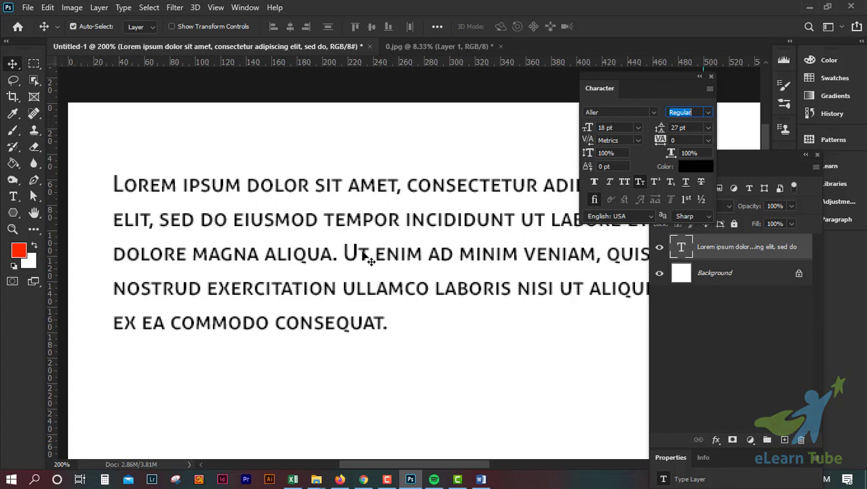
click(640, 184)
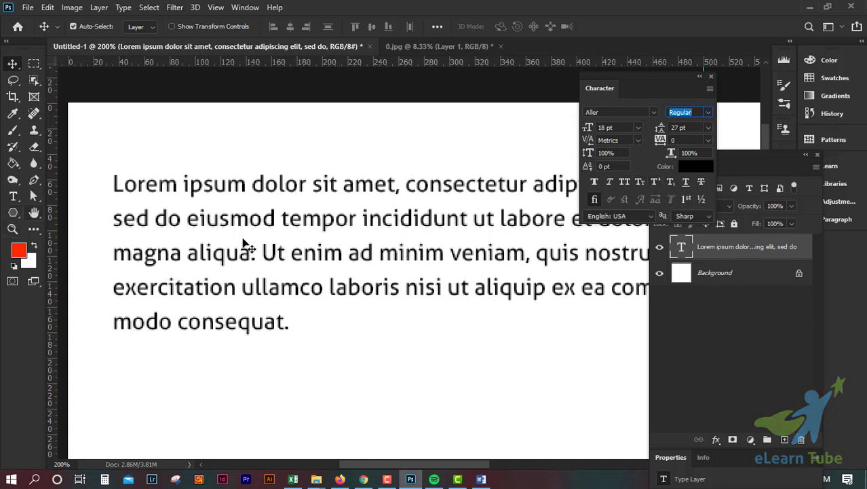
Append the text "A2+B2" after the end of the paragraph and commit it
click(609, 165)
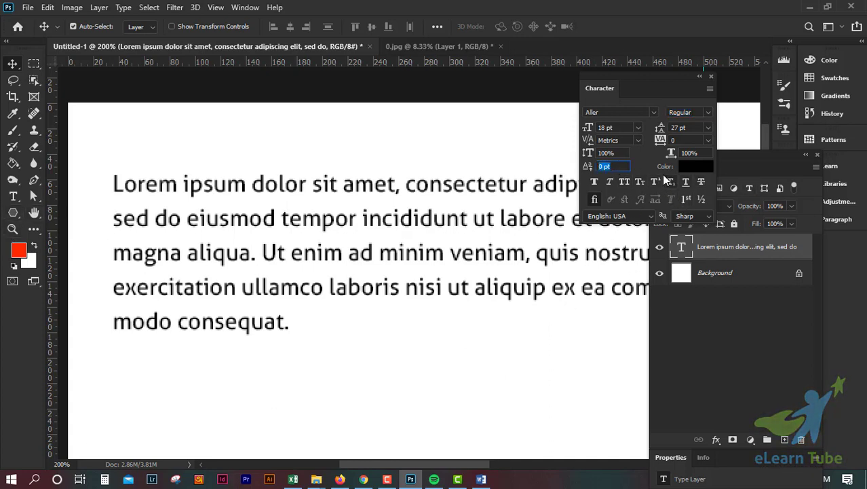
click(13, 197)
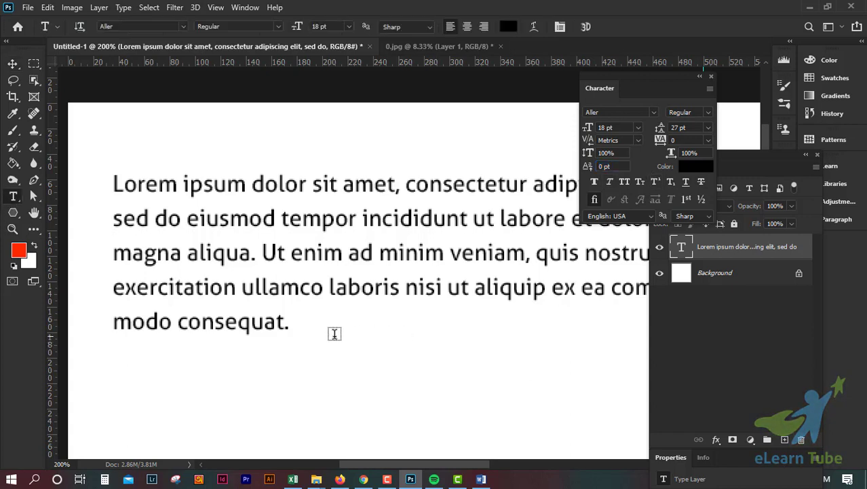
click(302, 322)
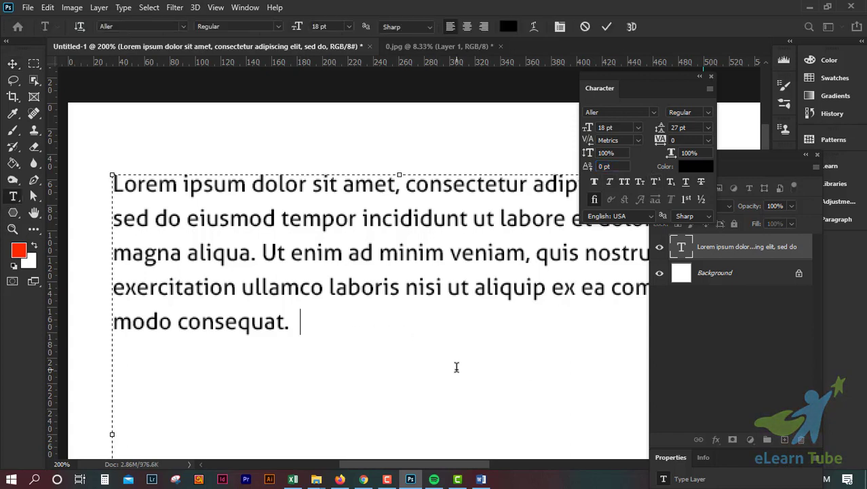
text(A)
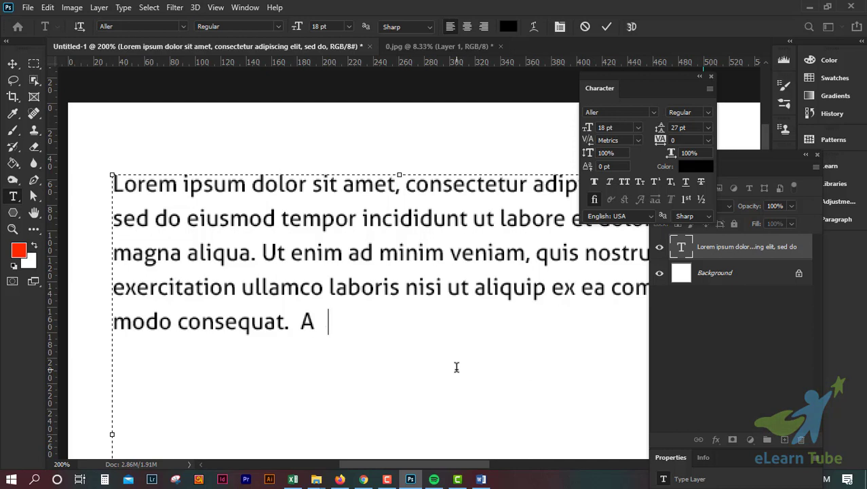
text(2+B2)
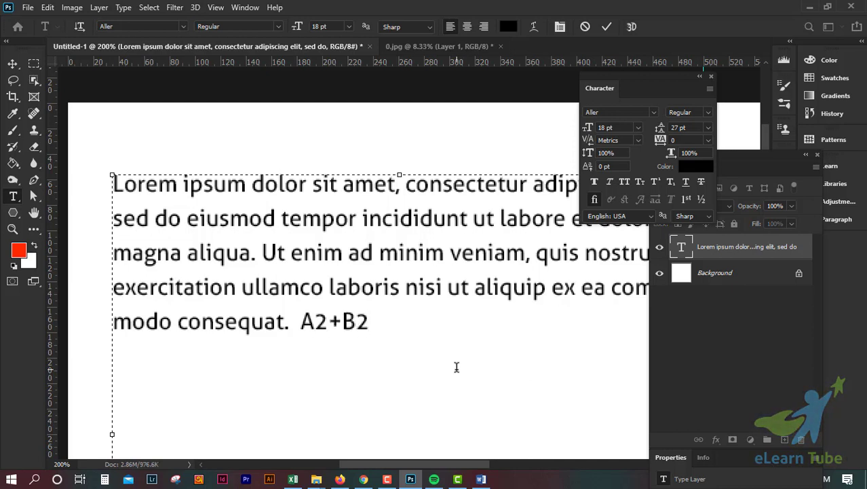
click(607, 28)
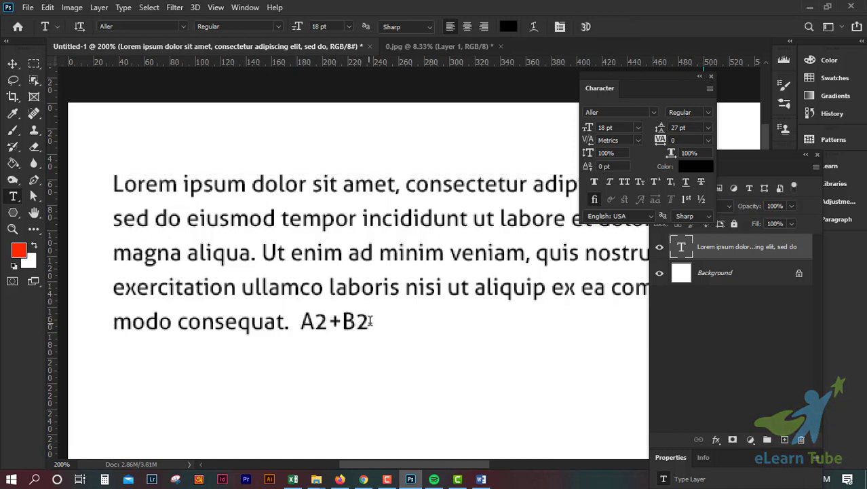
Make the 2 after A and the 2 after B superscript, then commit the edit
drag(328, 321, 314, 321)
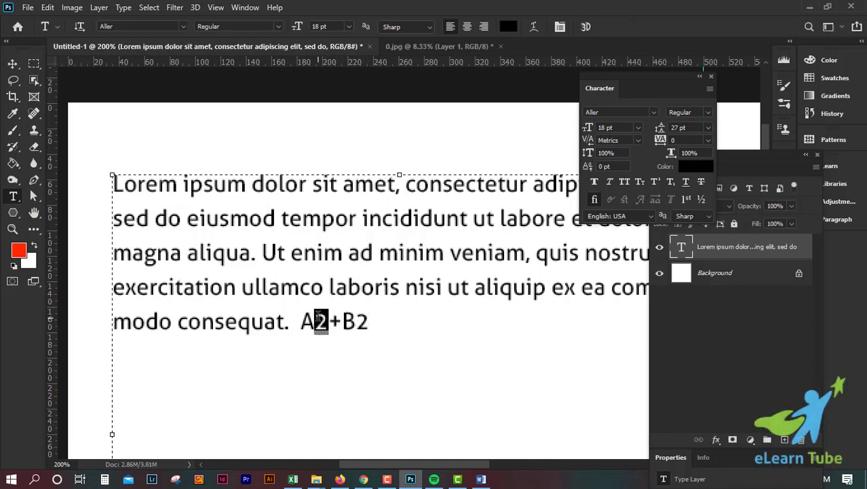
click(656, 181)
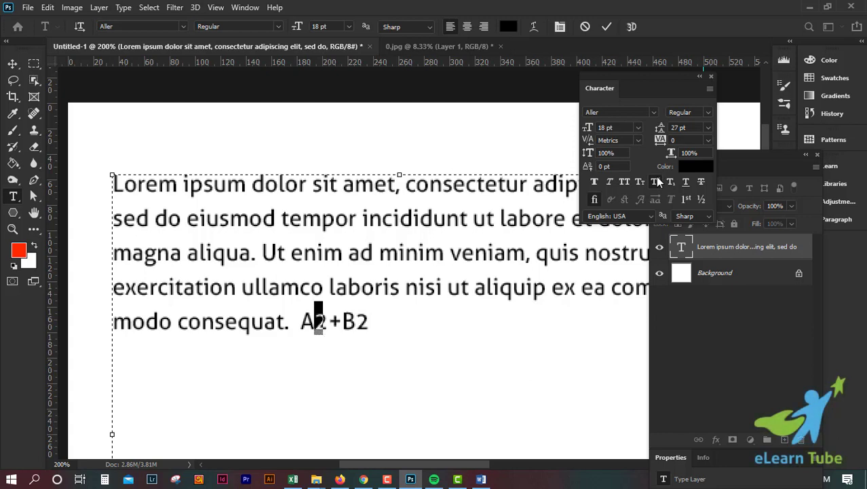
double_click(361, 320)
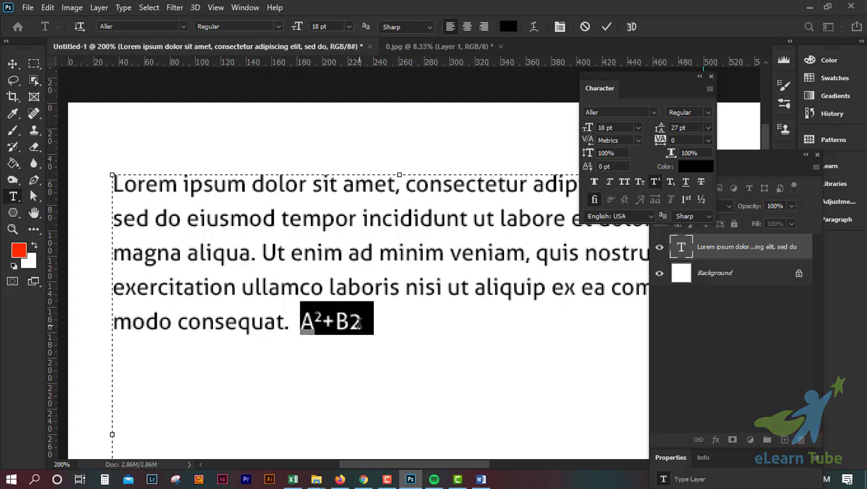
click(361, 321)
drag(349, 321, 365, 324)
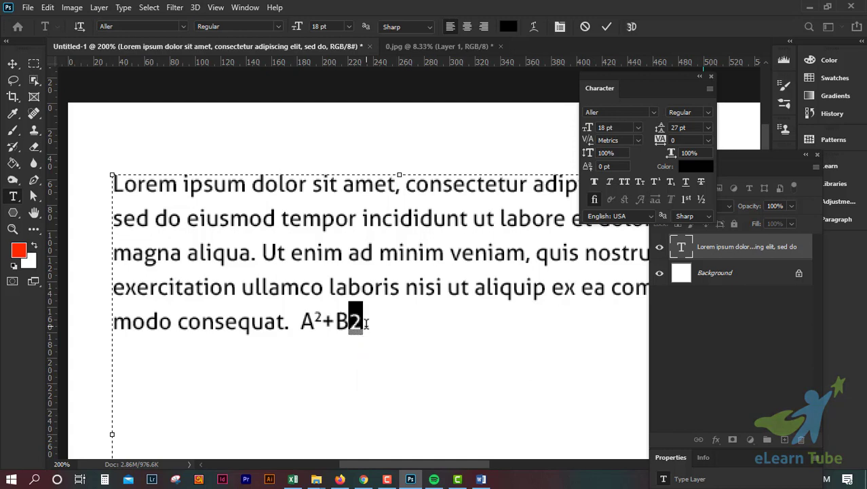
click(656, 181)
click(607, 26)
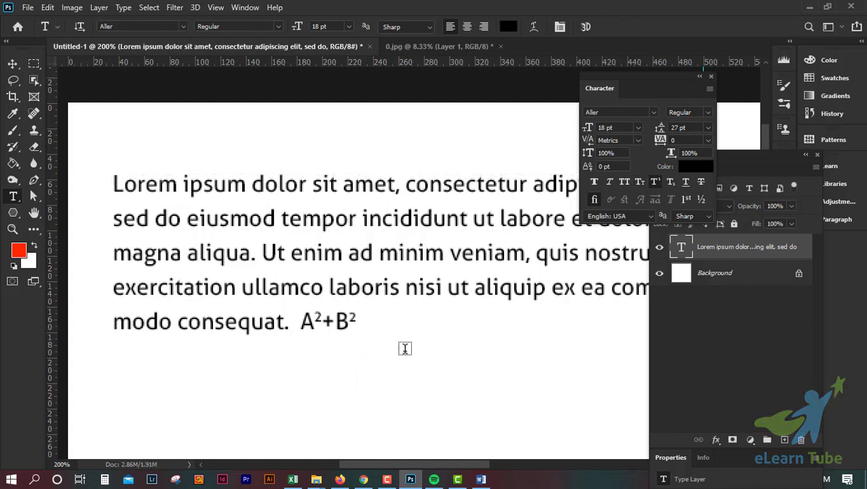
Change both 2s in "A2+B2" to subscript and commit the edit
click(353, 319)
drag(348, 319, 372, 311)
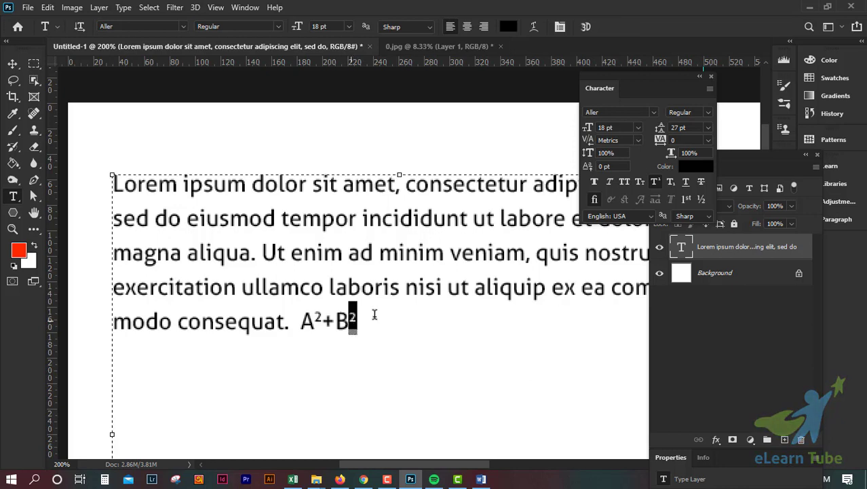
click(672, 182)
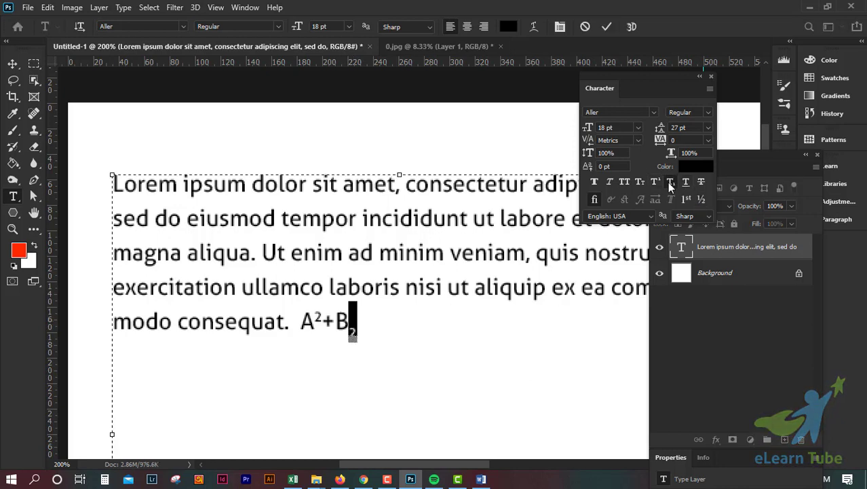
click(322, 320)
drag(322, 321, 313, 318)
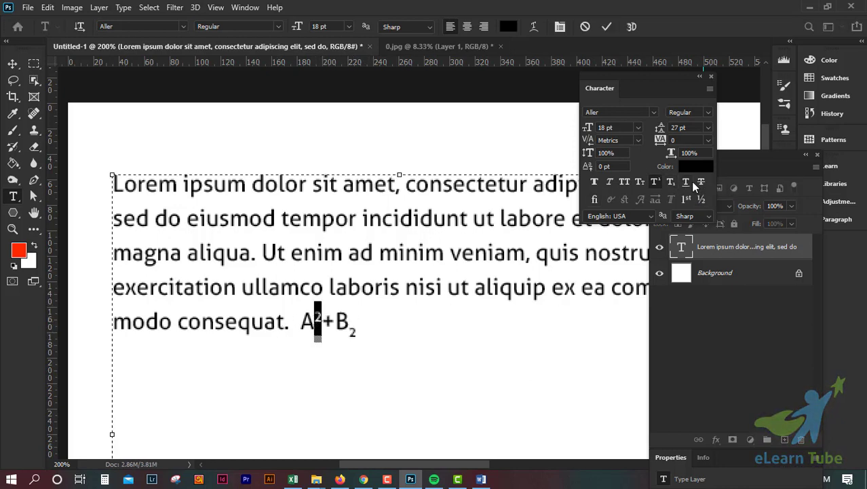
click(672, 182)
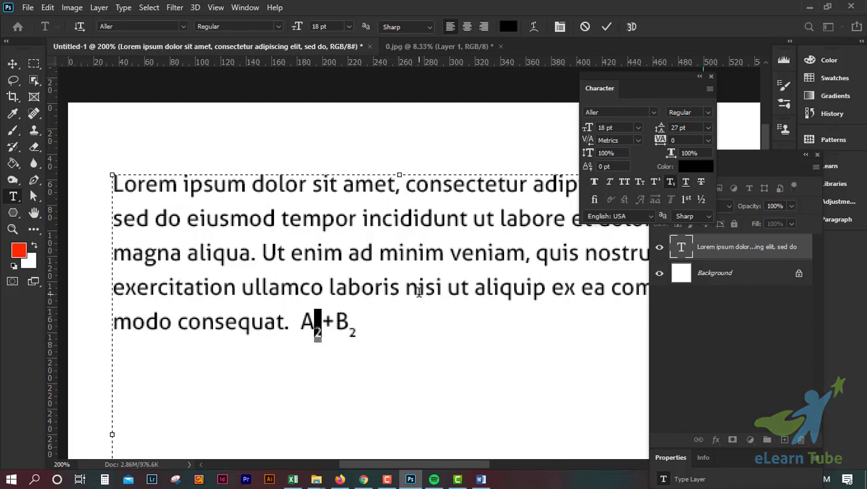
click(605, 28)
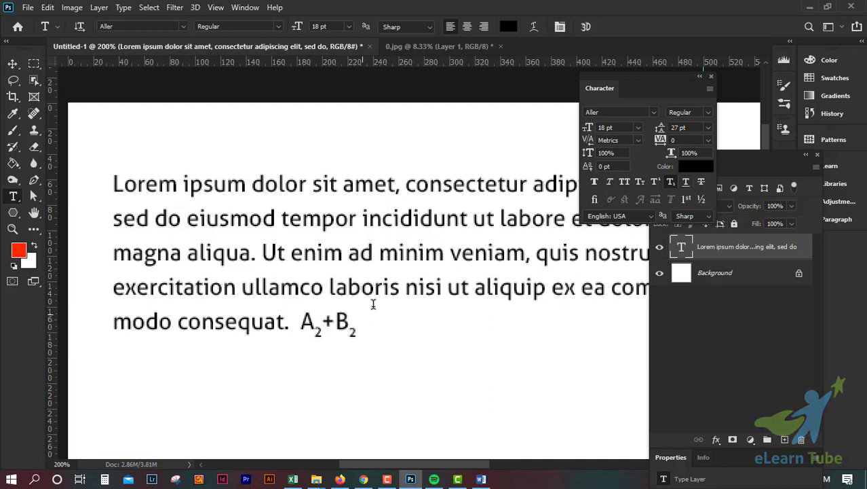
Underline the last word "consequat" and commit the edit
drag(177, 321, 284, 322)
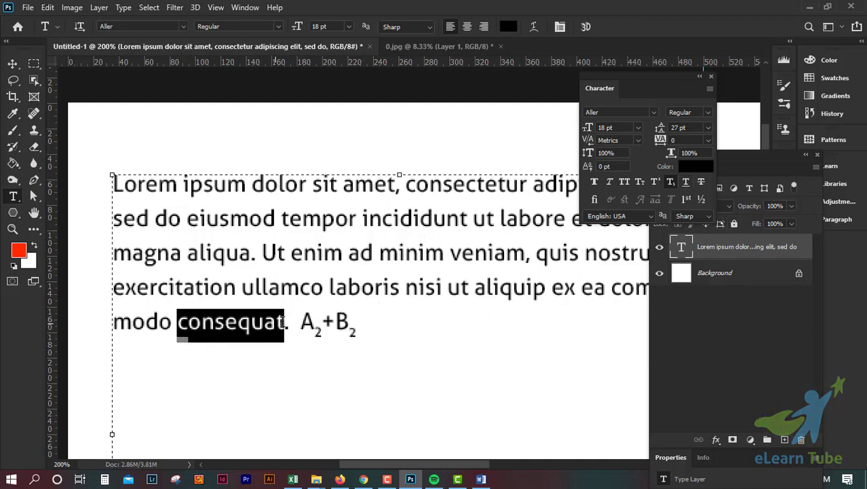
click(686, 181)
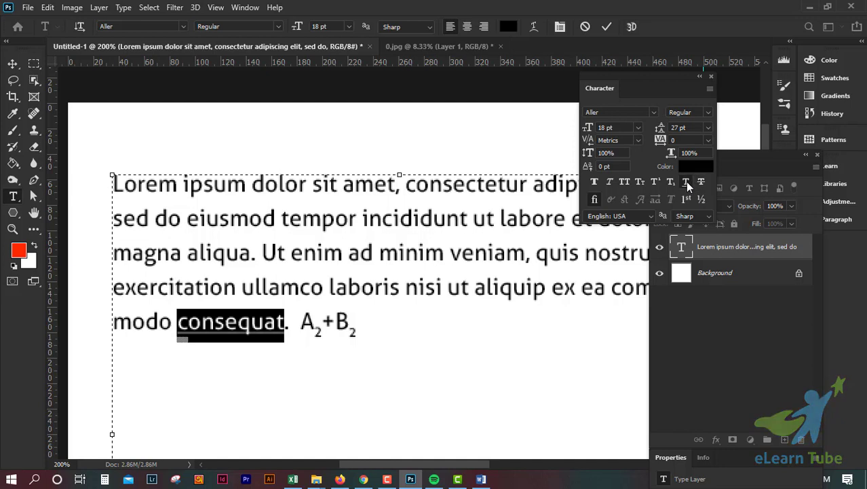
click(607, 27)
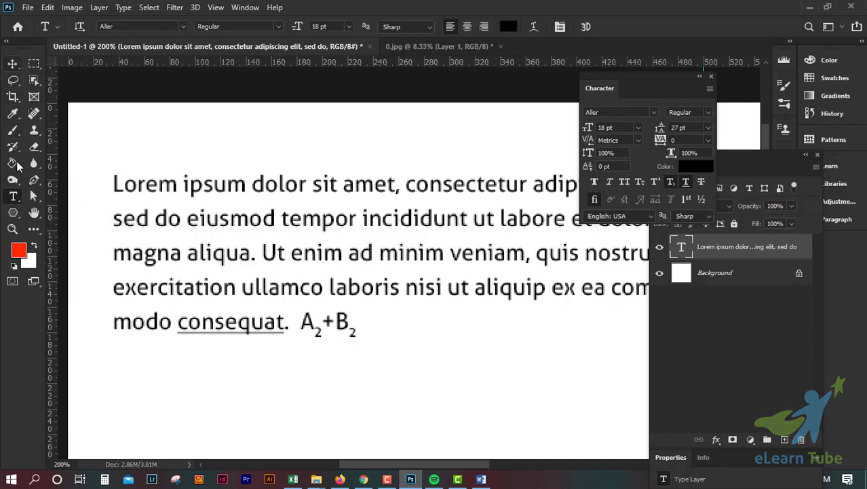
Replace the text "A2+B2" with "$500" and commit the edit
drag(356, 323, 300, 324)
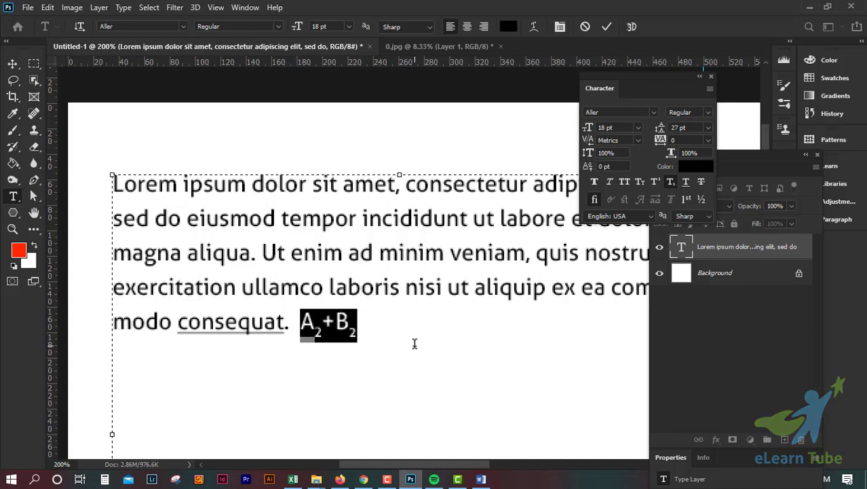
text($500)
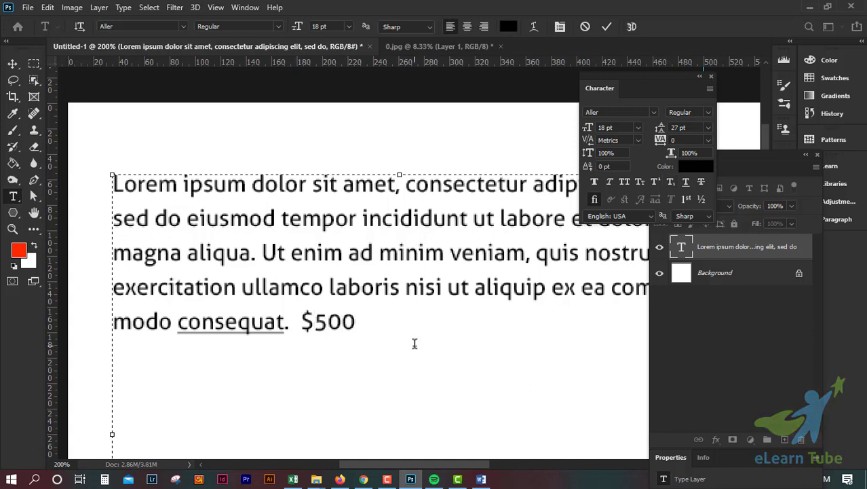
click(606, 27)
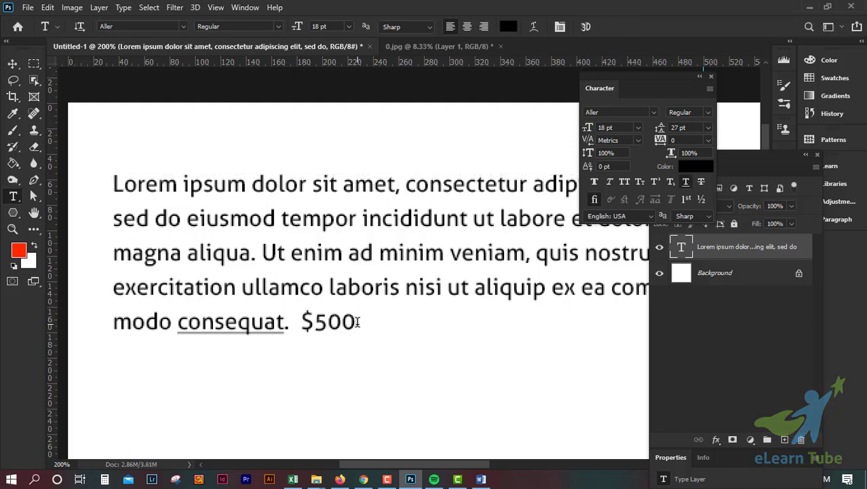
Apply strikethrough to "$500"
drag(358, 321, 300, 321)
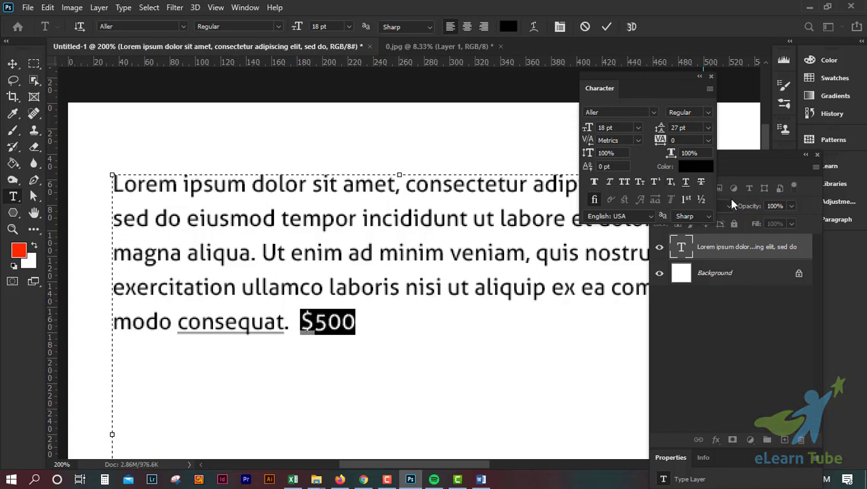
click(701, 182)
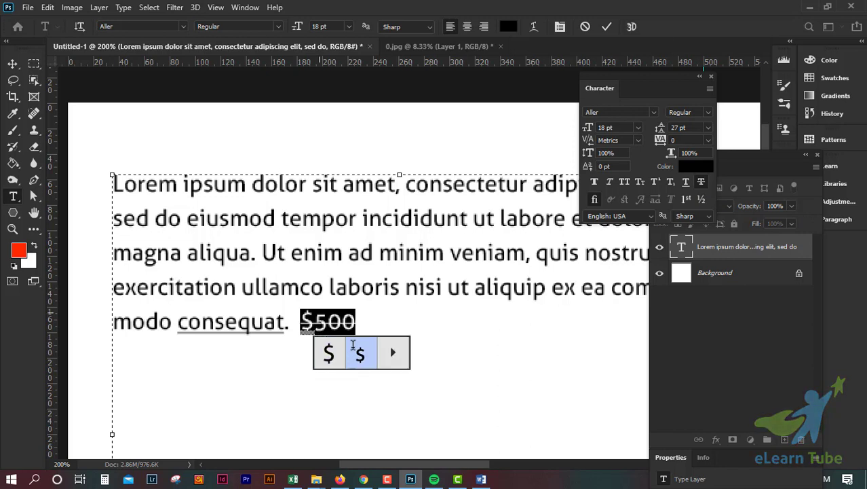
click(353, 344)
Add the price "$300" after the struck-through "$500" and commit the edit
click(360, 323)
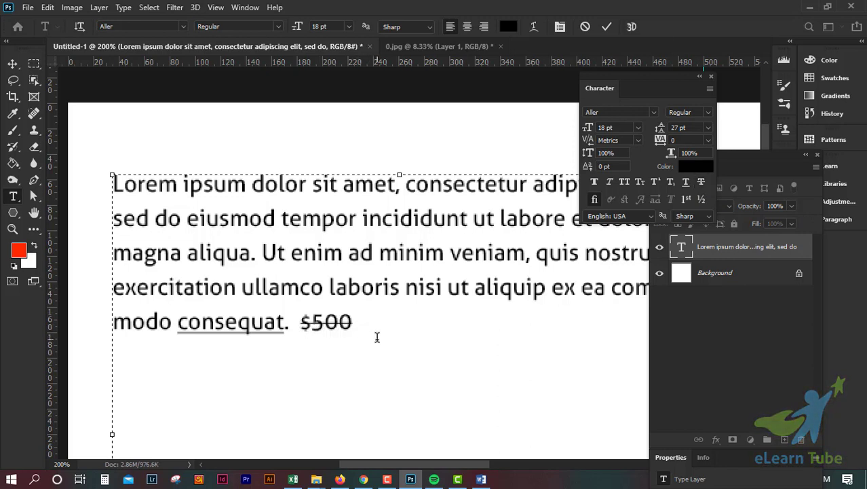
text($3000)
key(BackSpace)
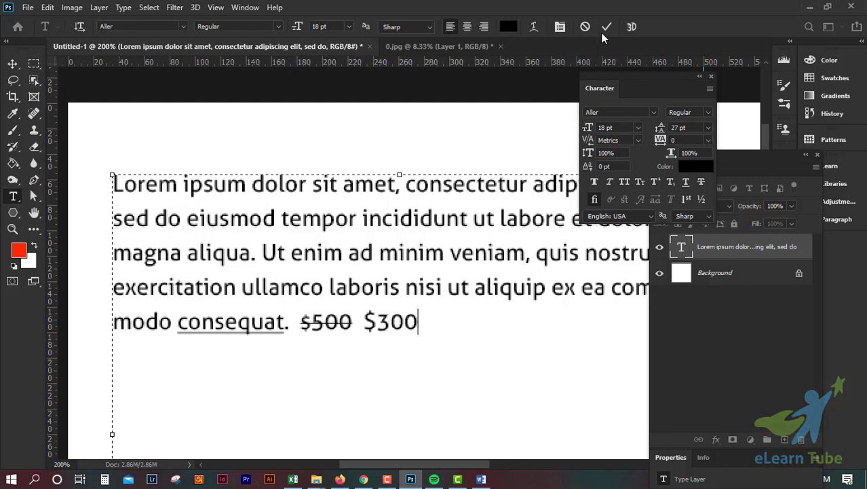
click(606, 27)
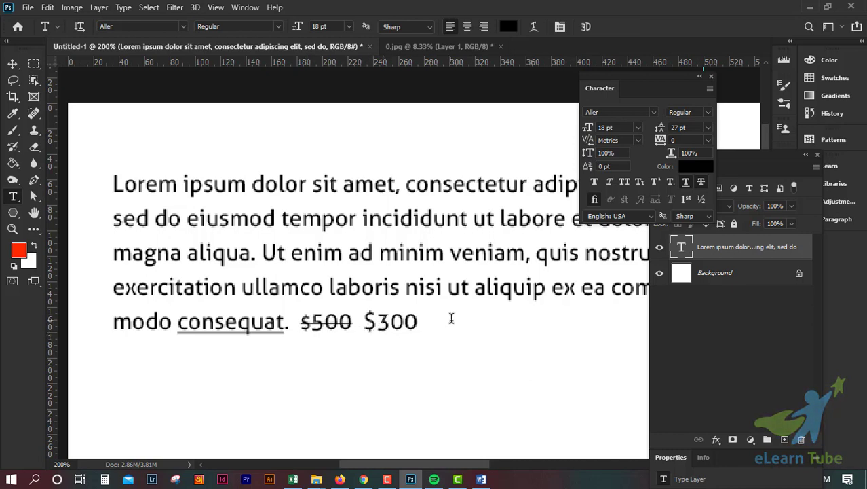
click(704, 218)
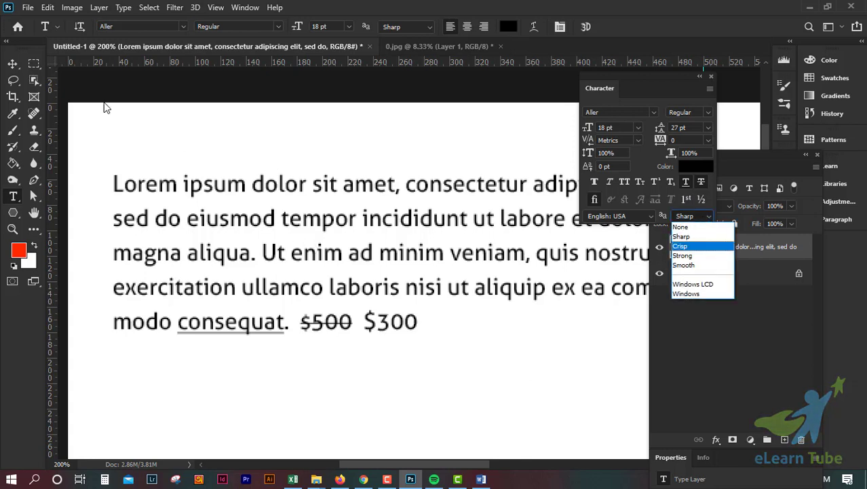
click(6, 61)
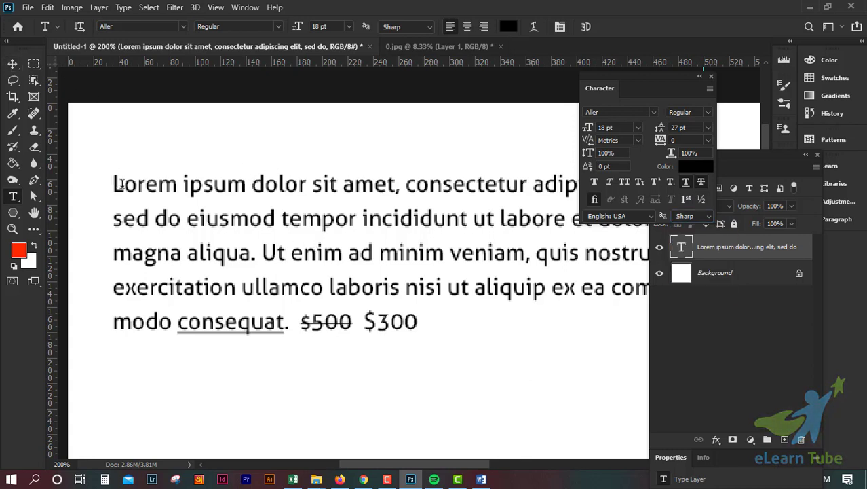
drag(116, 184, 304, 252)
click(607, 27)
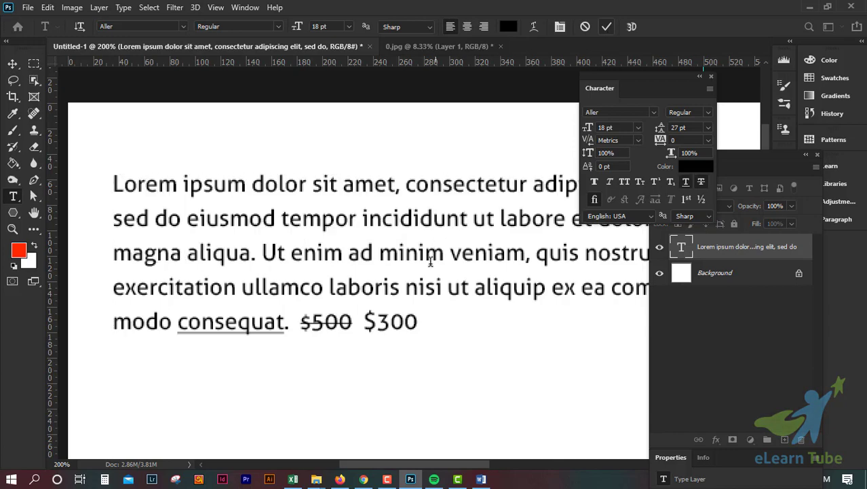
Try the anti-aliasing methods None, Sharp and Crisp on the paragraph text
click(710, 216)
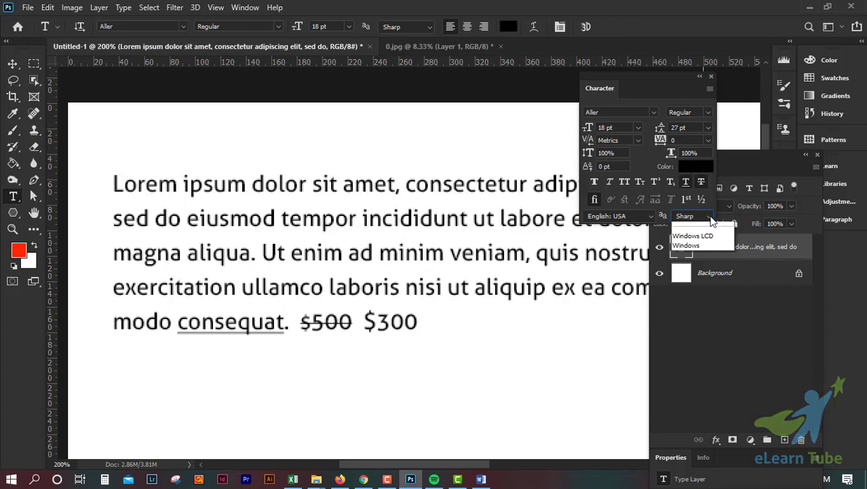
click(702, 225)
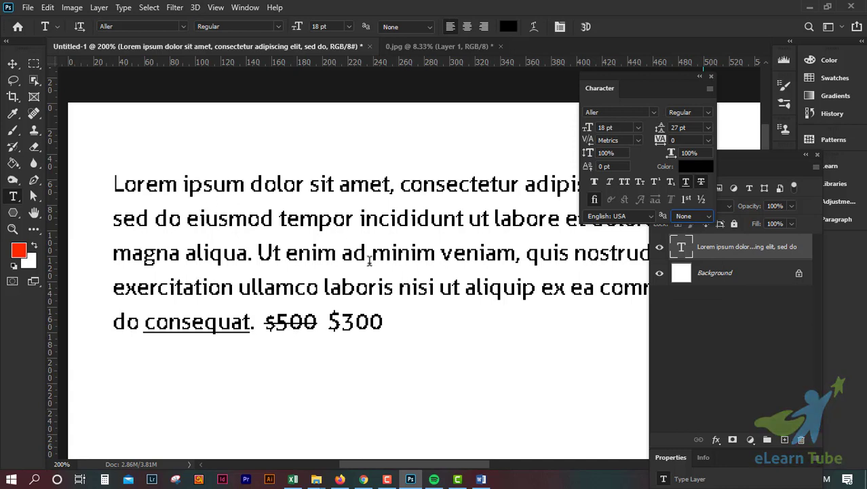
click(707, 218)
click(696, 226)
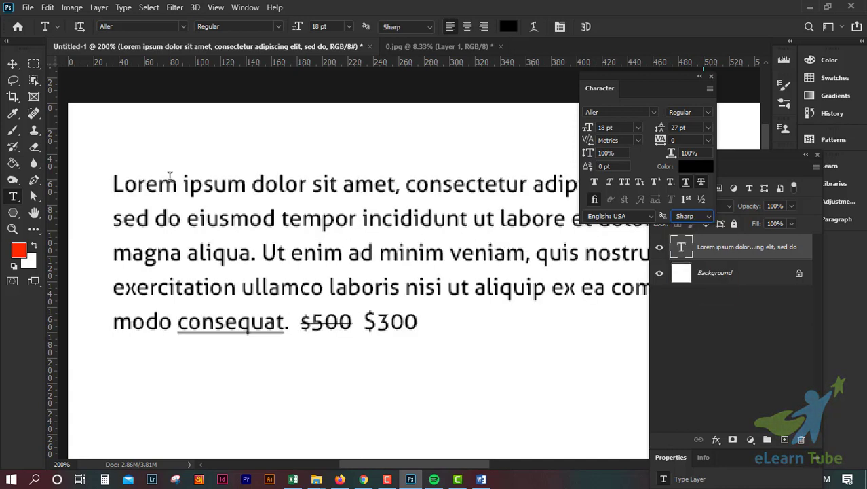
click(690, 216)
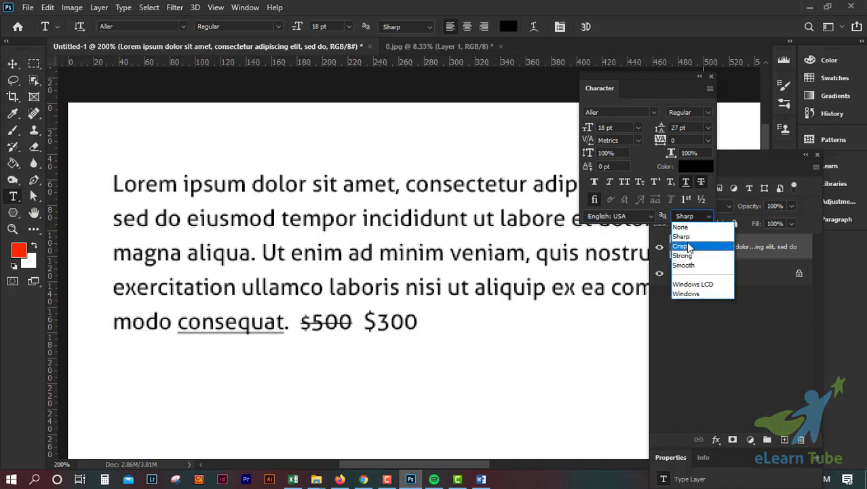
click(690, 243)
Try the Strong and Smooth anti-aliasing methods, then return the anti-aliasing to Sharp
click(697, 214)
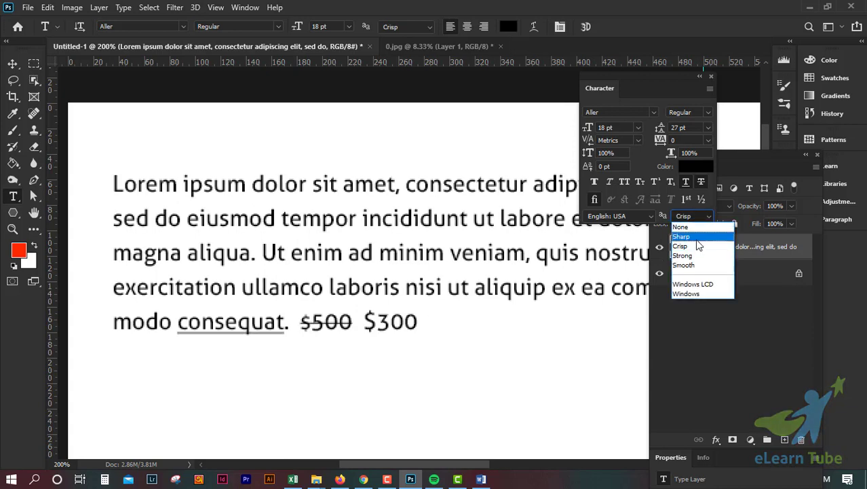
click(693, 256)
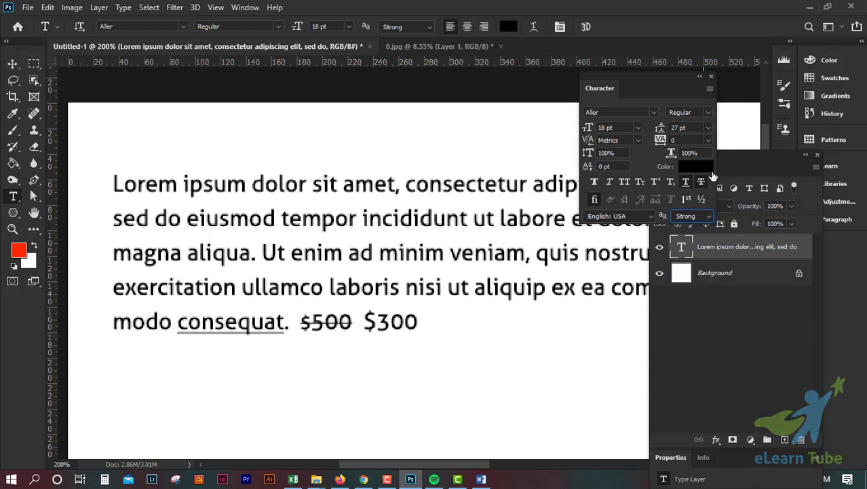
click(688, 215)
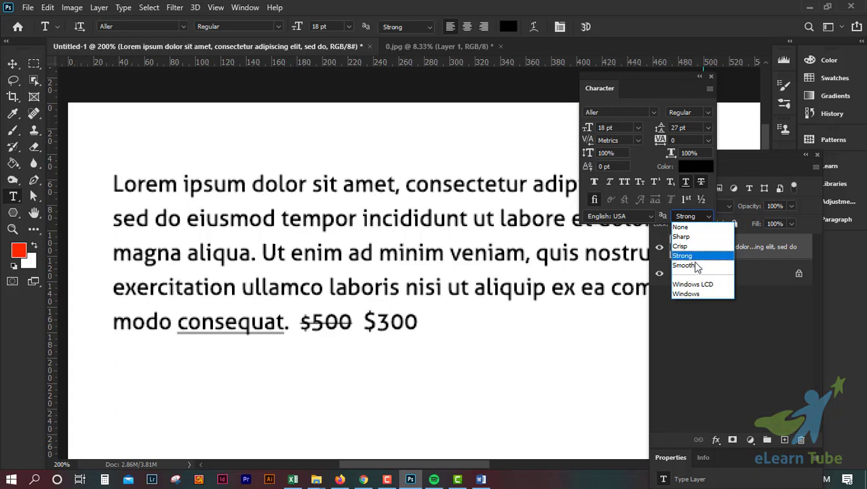
click(694, 264)
click(708, 214)
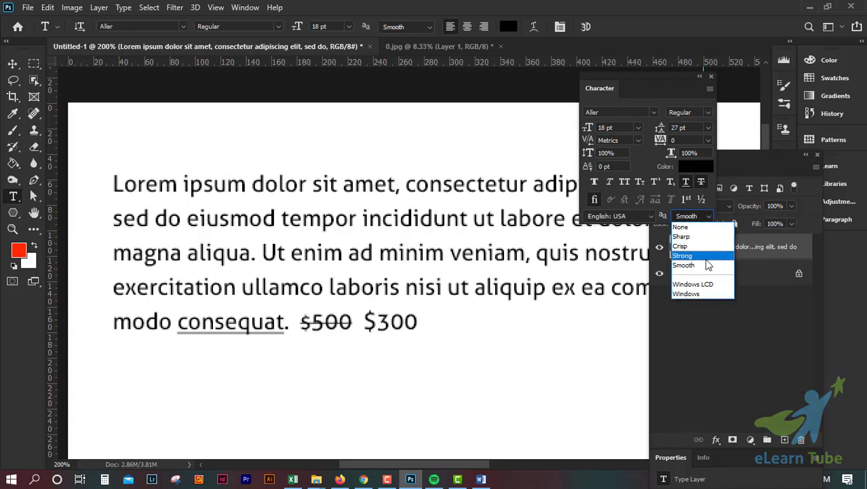
click(689, 238)
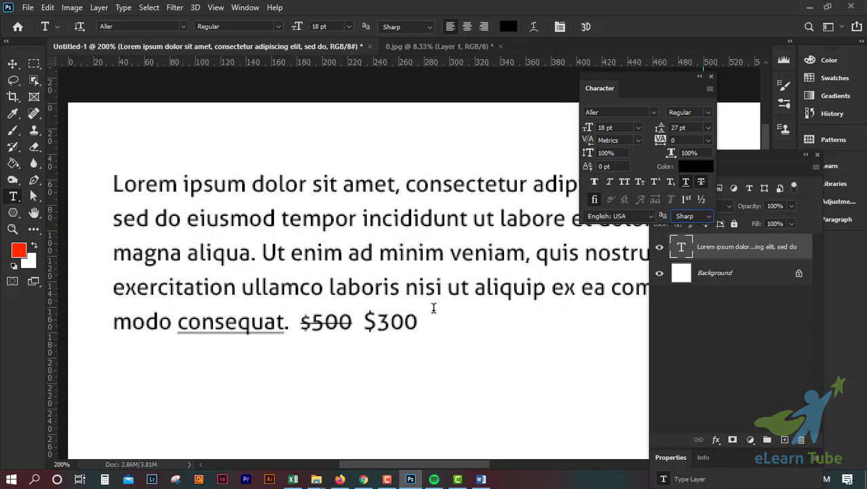
click(704, 221)
click(499, 288)
key(ctrl+minus)
key(ctrl+minus)
key(ctrl+plus)
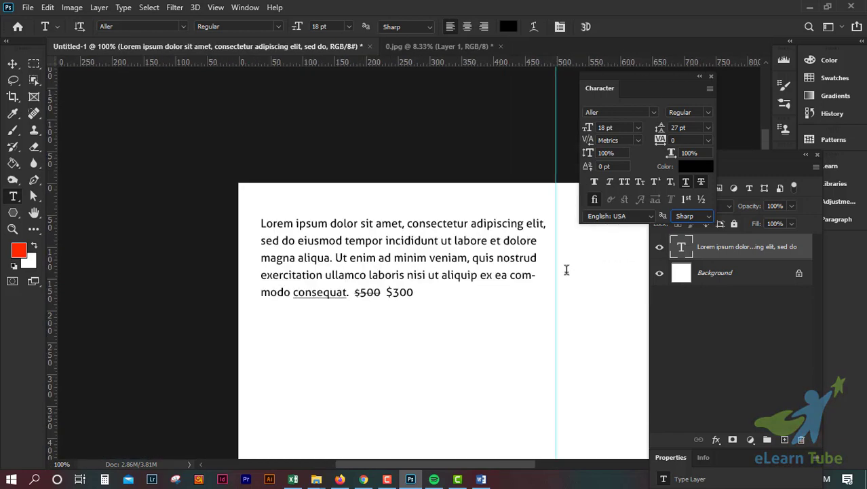
key(ctrl+plus)
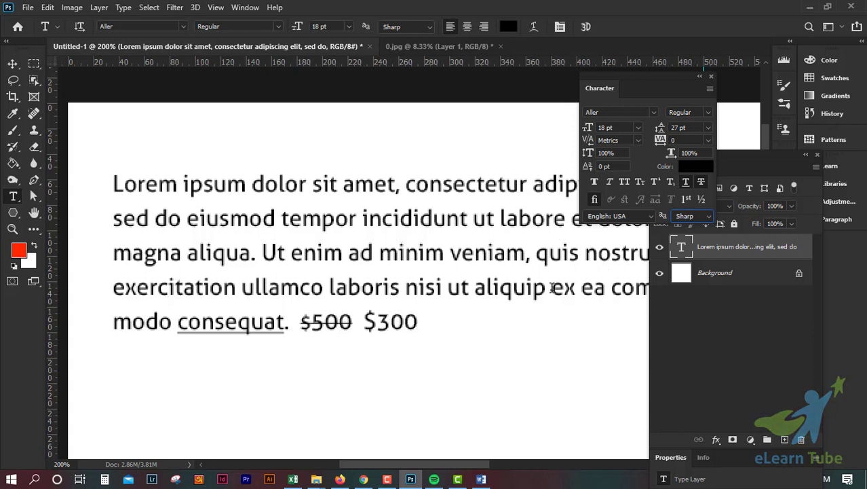
key(ctrl+minus)
key(ctrl+minus)
key(ctrl+minus)
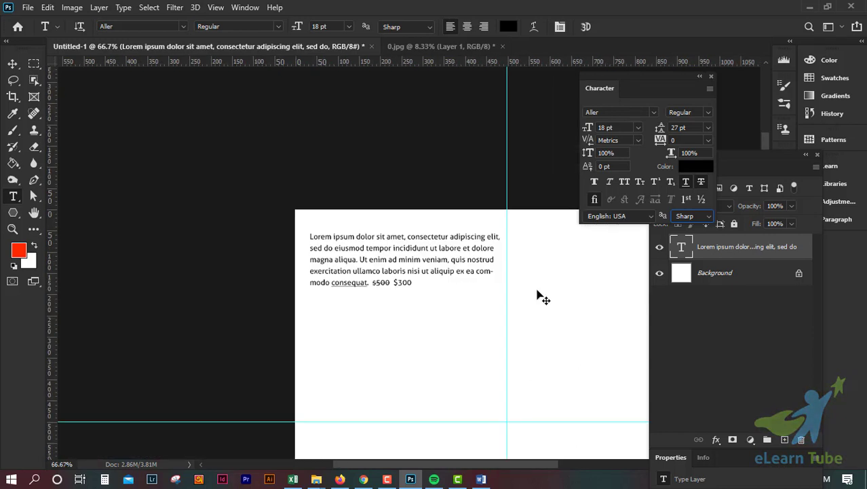
Move the paragraph text layer down on the canvas with the Move tool
click(13, 64)
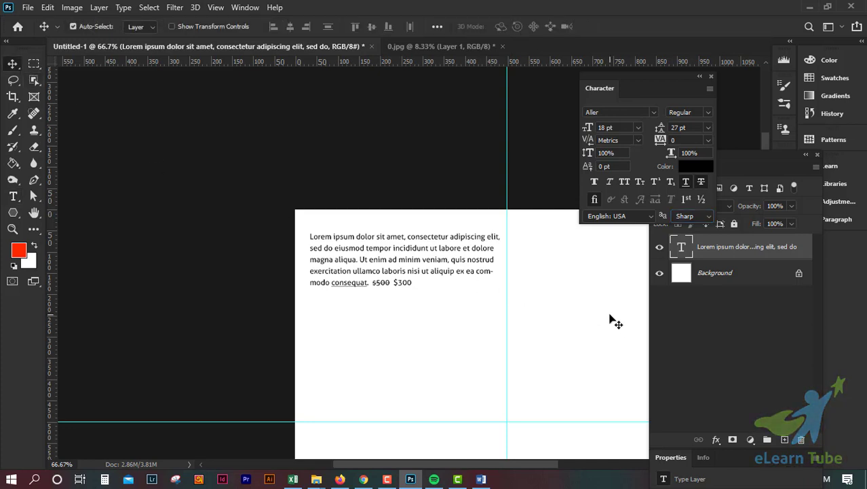
key(ctrl+plus)
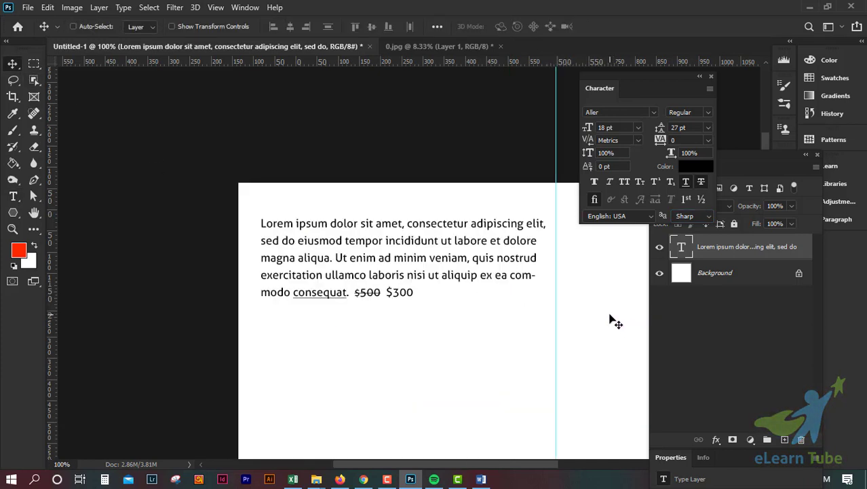
scroll(610, 316, down, 3)
scroll(609, 317, down, 3)
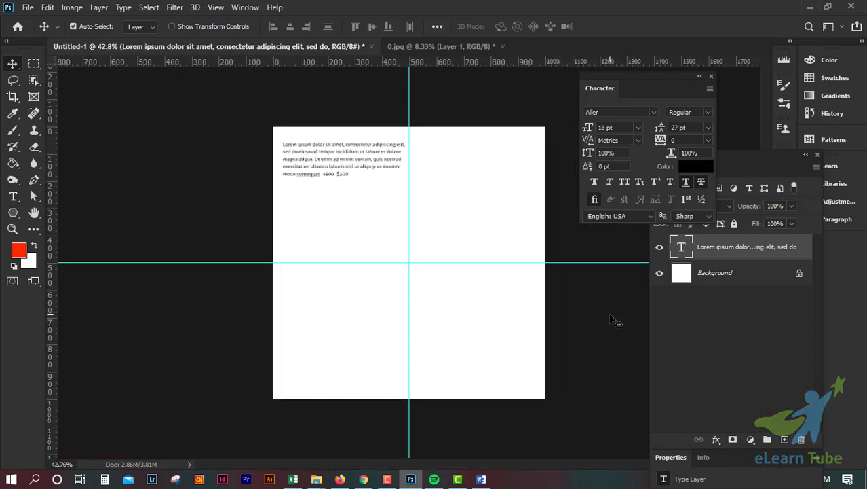
scroll(610, 317, up, 2)
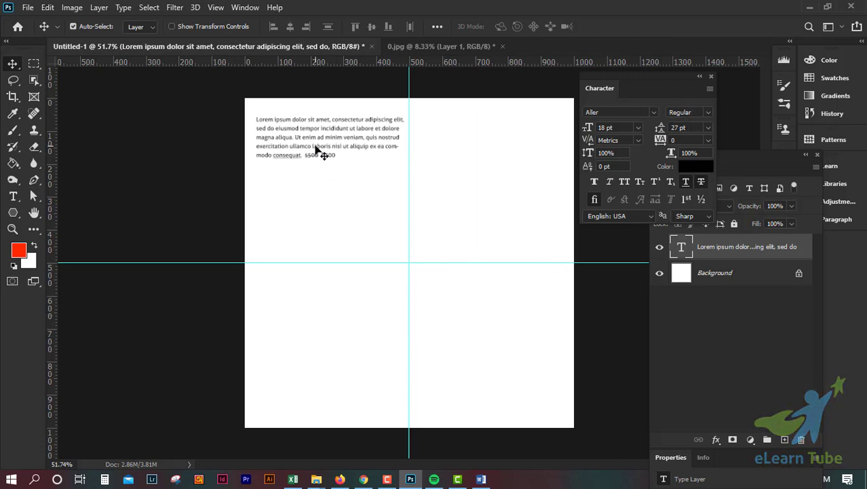
drag(315, 150, 318, 205)
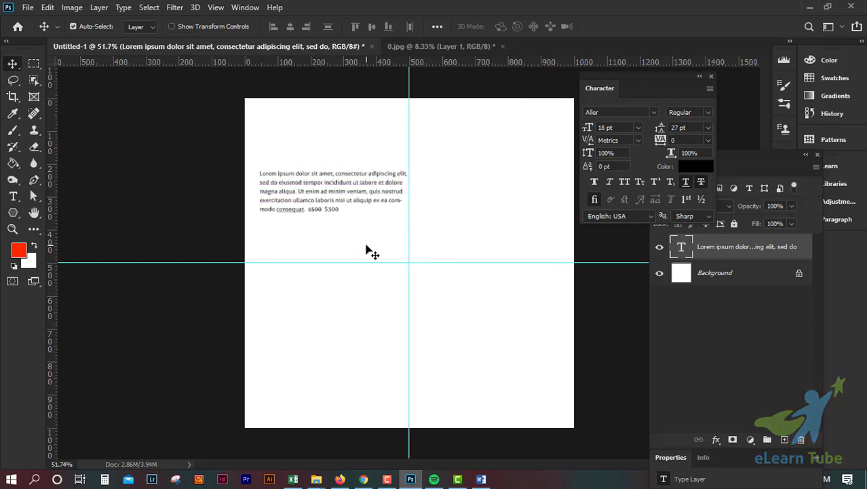